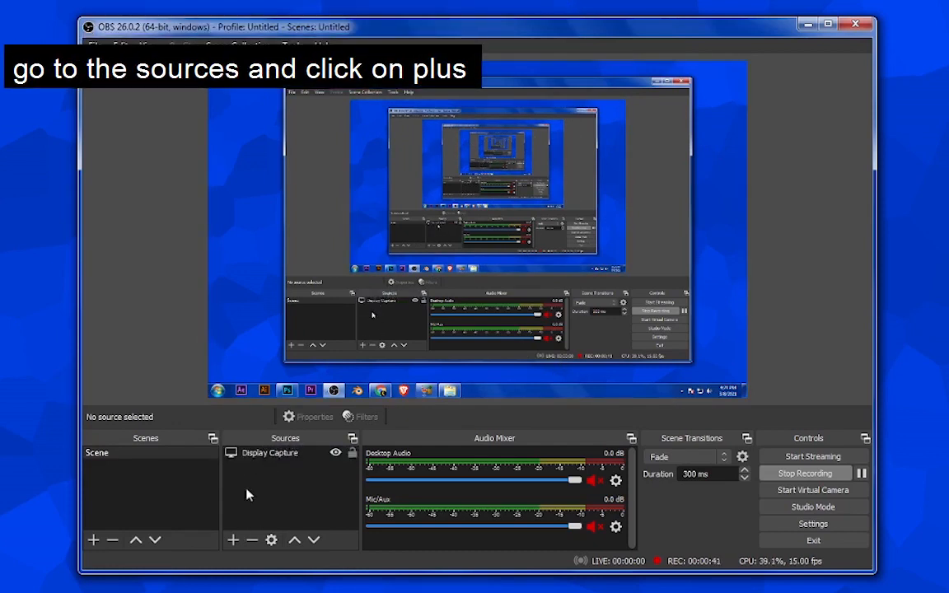
# - Add a visible Display Capture source named Display Capture 2 that records Display 1: 1440x900 (Primary Monitor) with the cursor captured
pyautogui.click(233, 542)
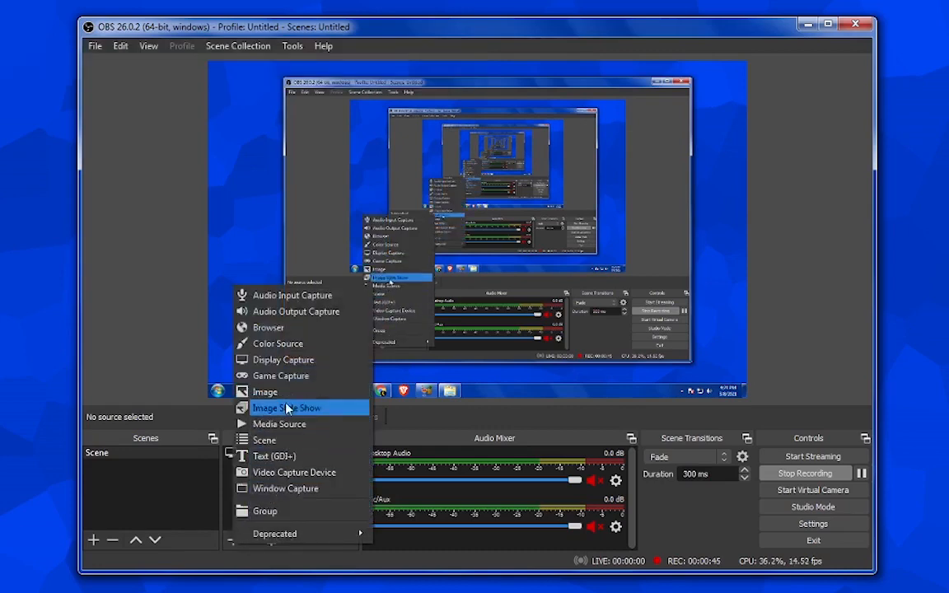
pyautogui.click(285, 361)
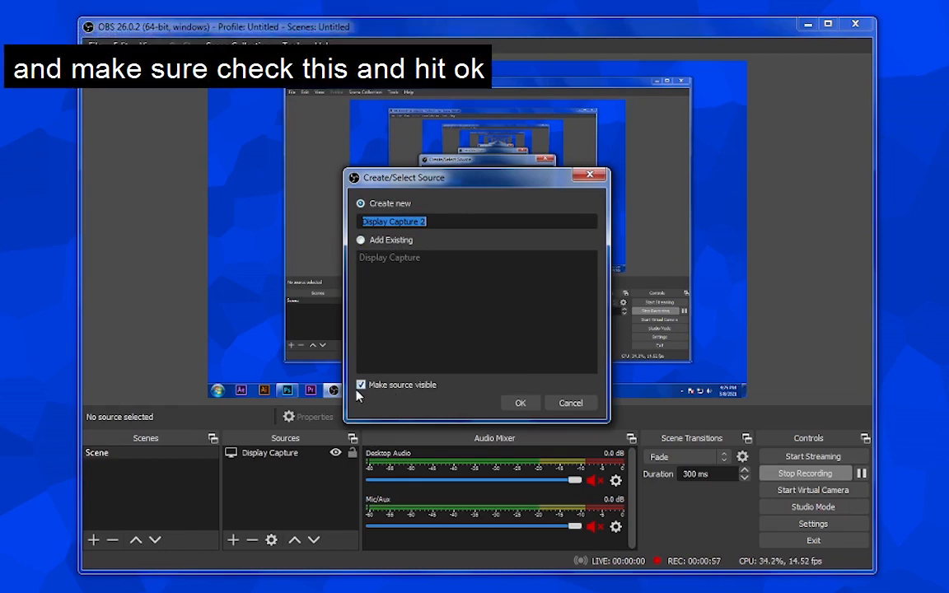
pyautogui.click(524, 403)
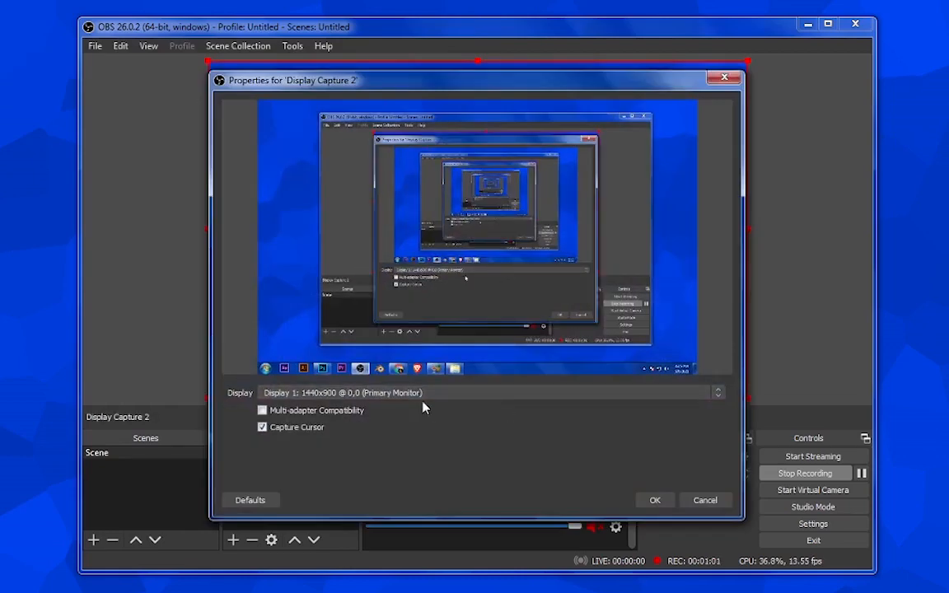
pyautogui.click(422, 393)
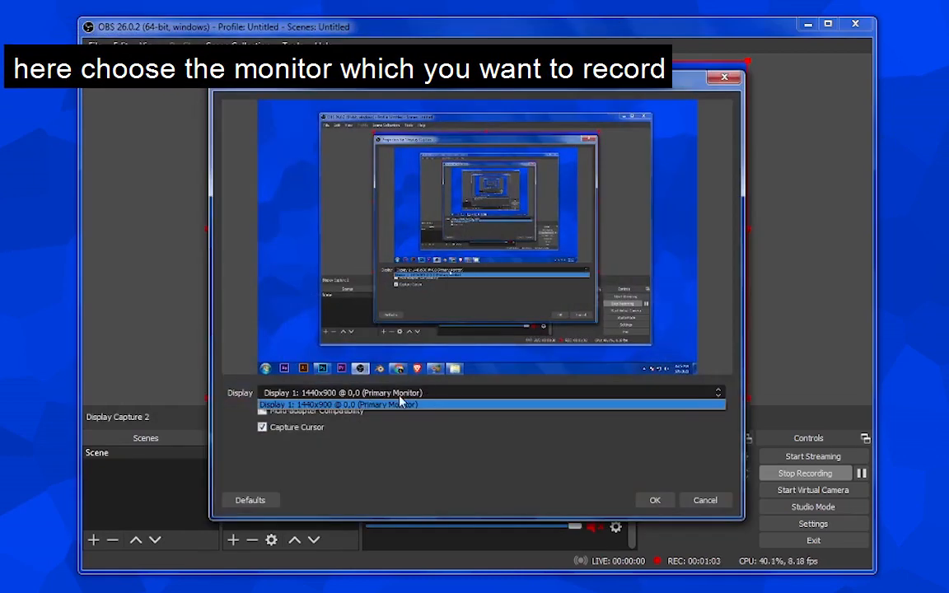
pyautogui.click(409, 405)
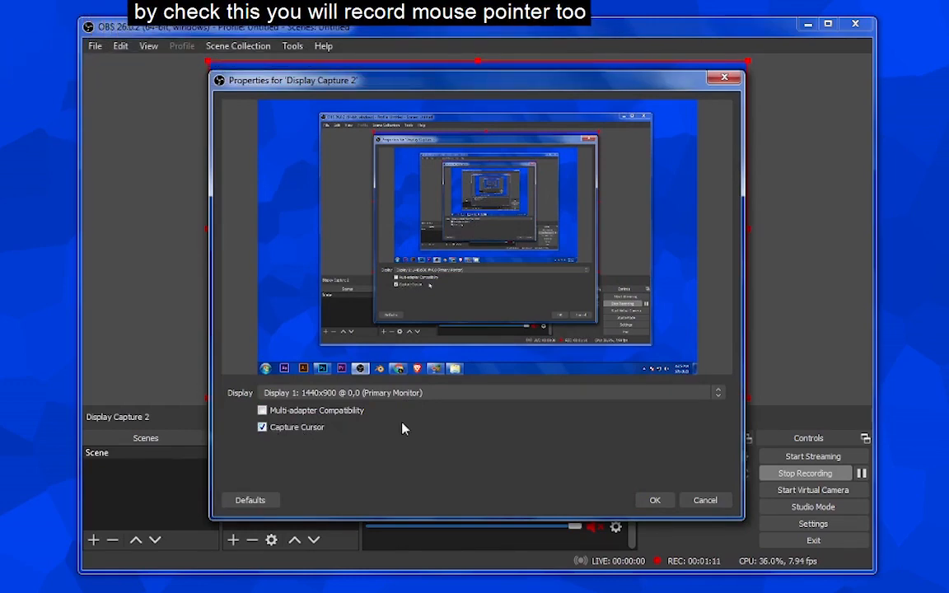
pyautogui.click(651, 501)
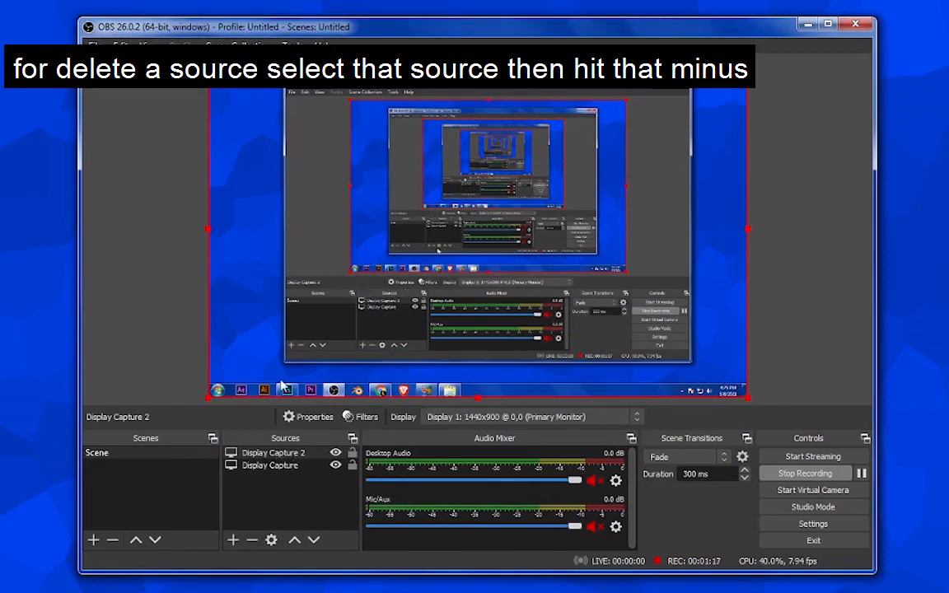
# - Remove the Display Capture 2 source from the scene
pyautogui.click(274, 456)
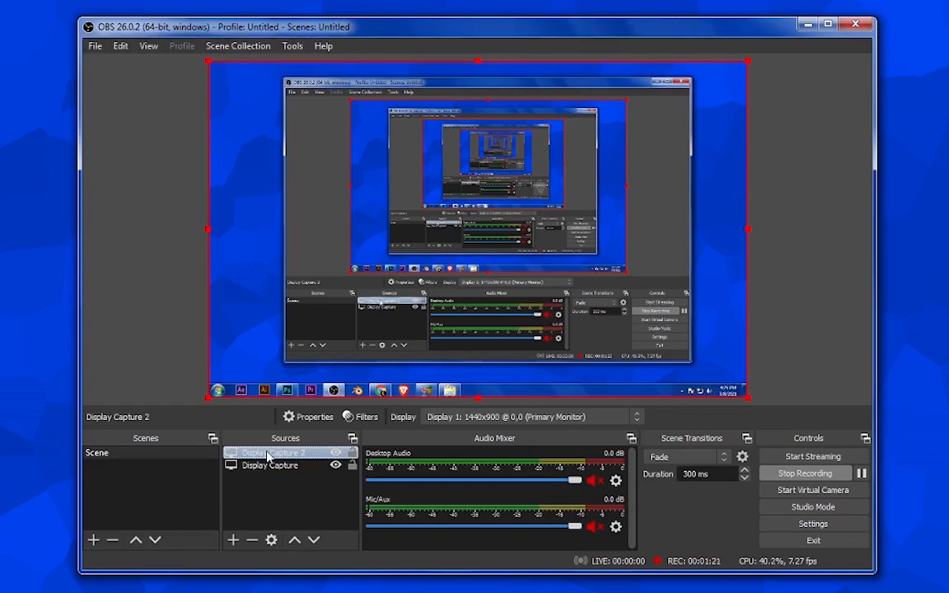
pyautogui.click(252, 541)
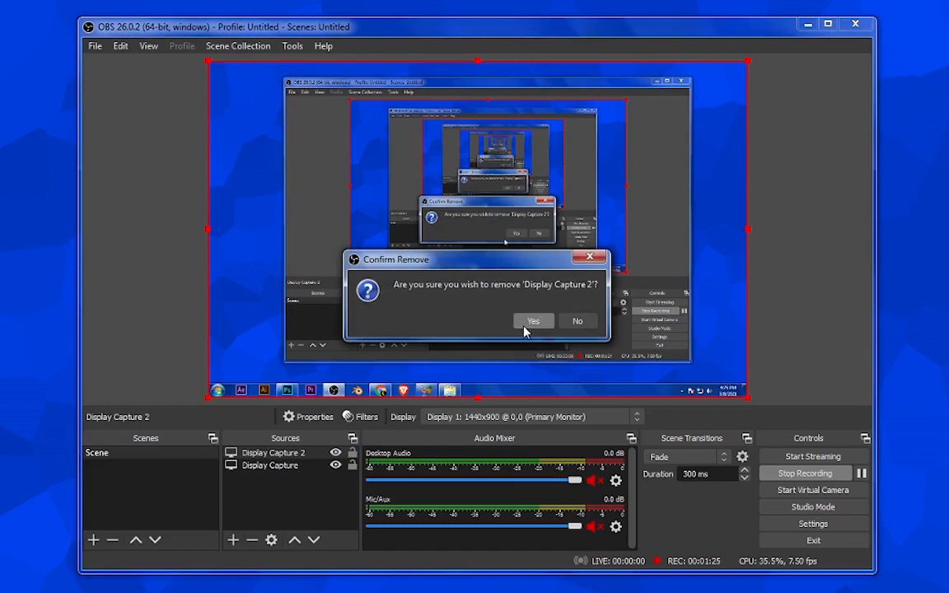
pyautogui.click(527, 325)
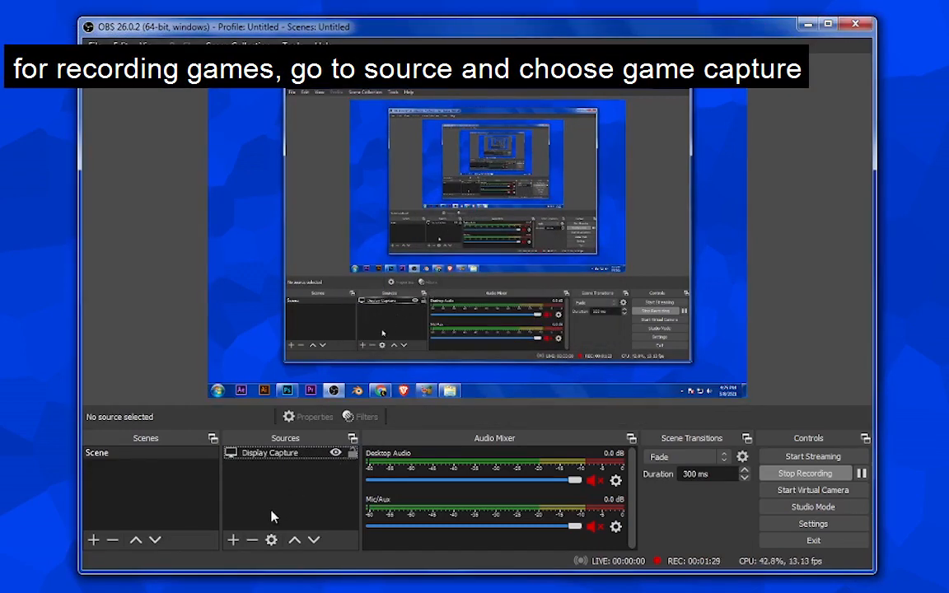
# - Add a visible Game Capture source with its mode left at Capture any fullscreen application
pyautogui.click(236, 540)
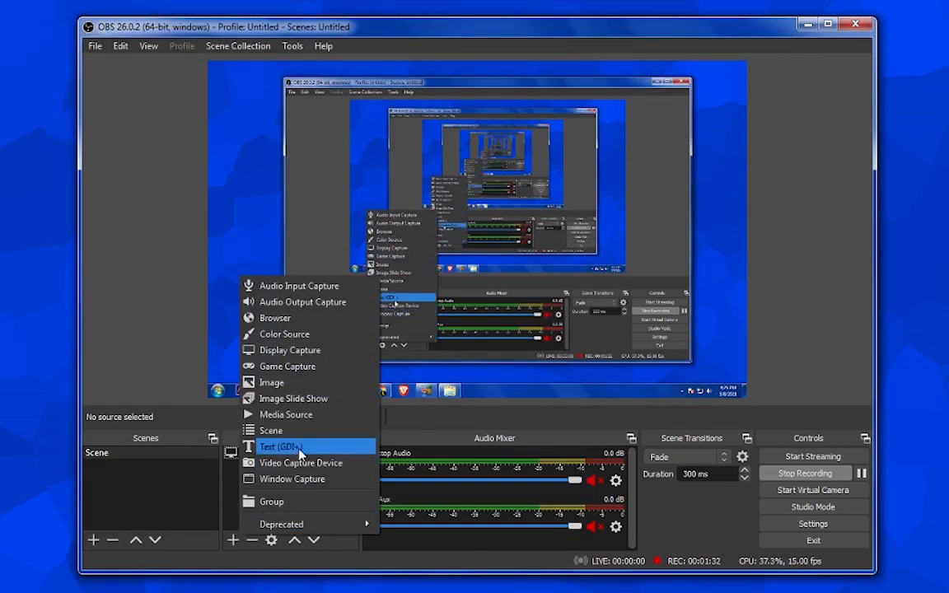
pyautogui.click(280, 370)
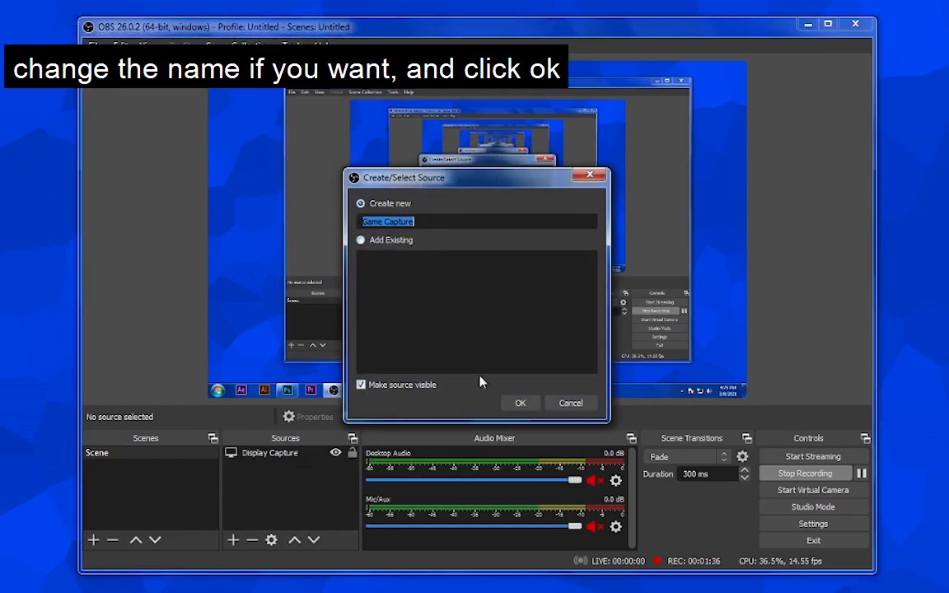
pyautogui.click(519, 404)
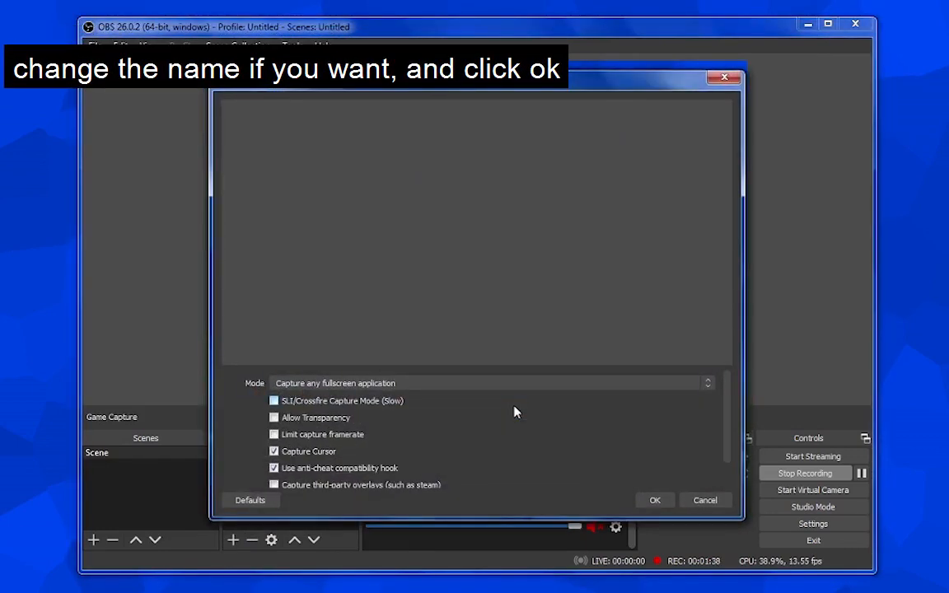
pyautogui.click(438, 386)
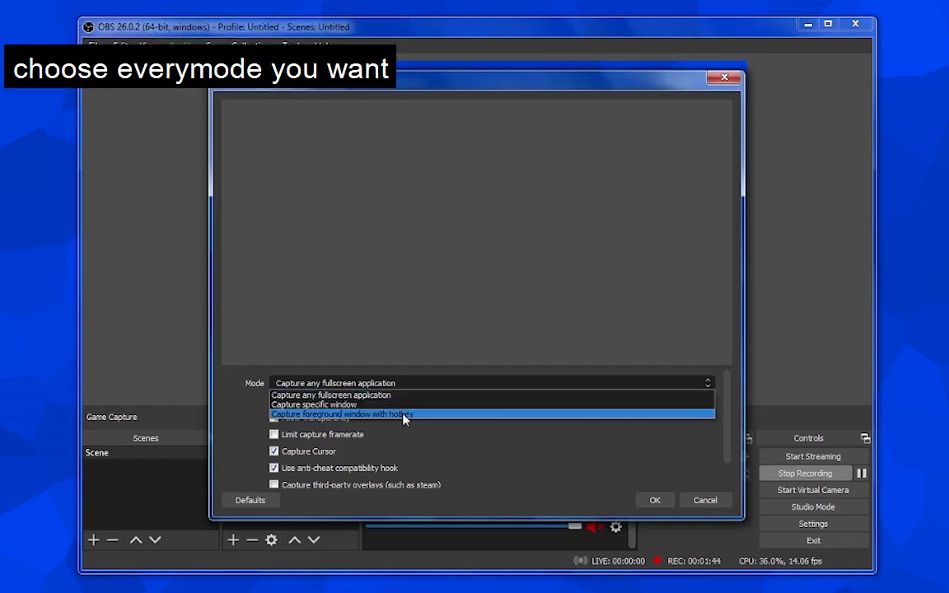
pyautogui.click(420, 467)
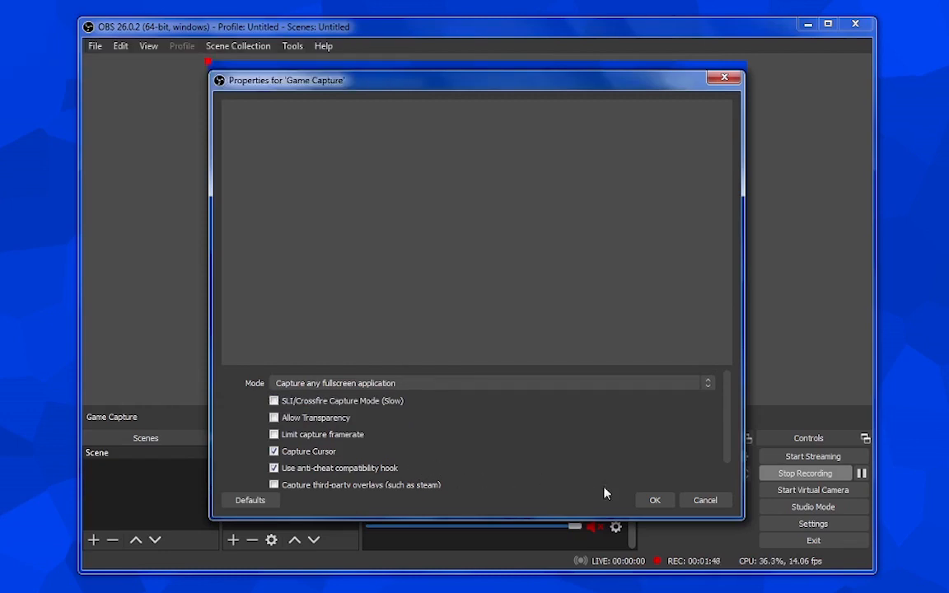
pyautogui.click(651, 501)
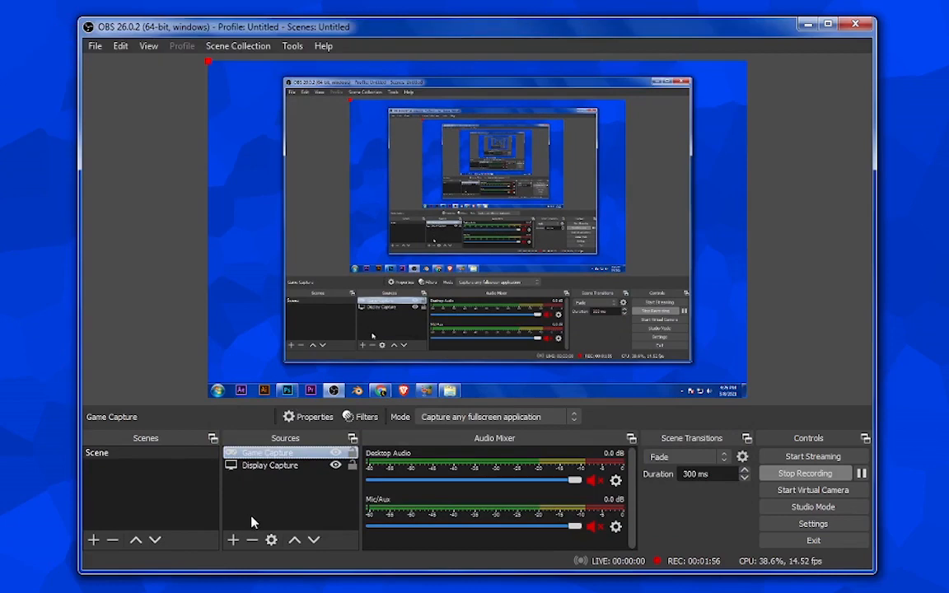
# - Remove the Game Capture source from the scene
pyautogui.click(253, 541)
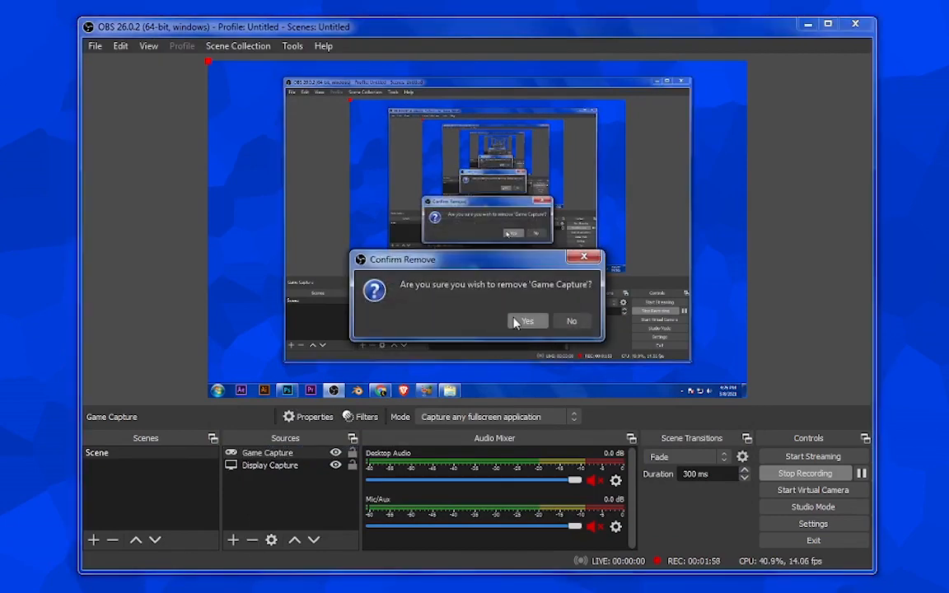
pyautogui.click(524, 321)
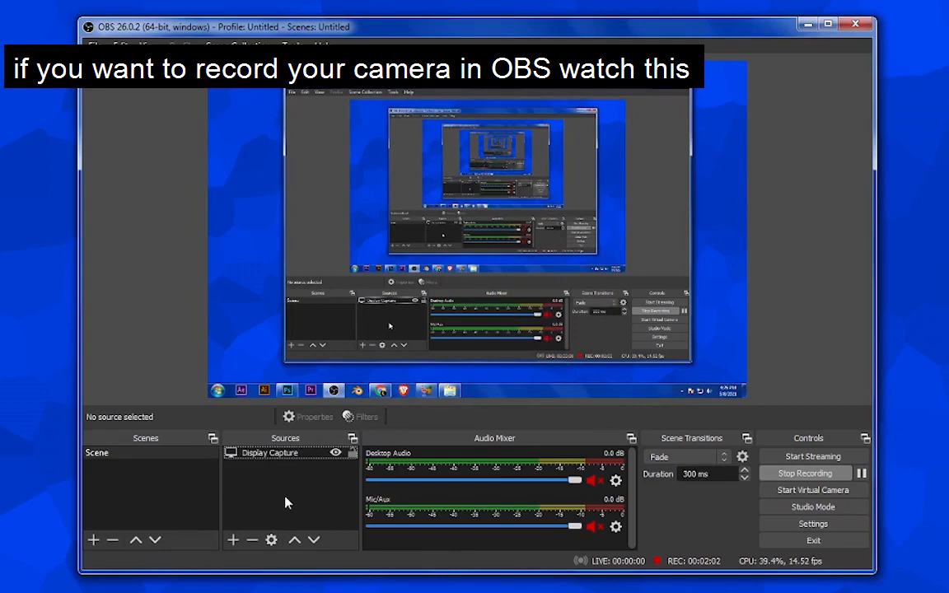
# - Add a Video Capture Device source using OBS Virtual Camera as the device, keeping the other options at their defaults
pyautogui.click(235, 540)
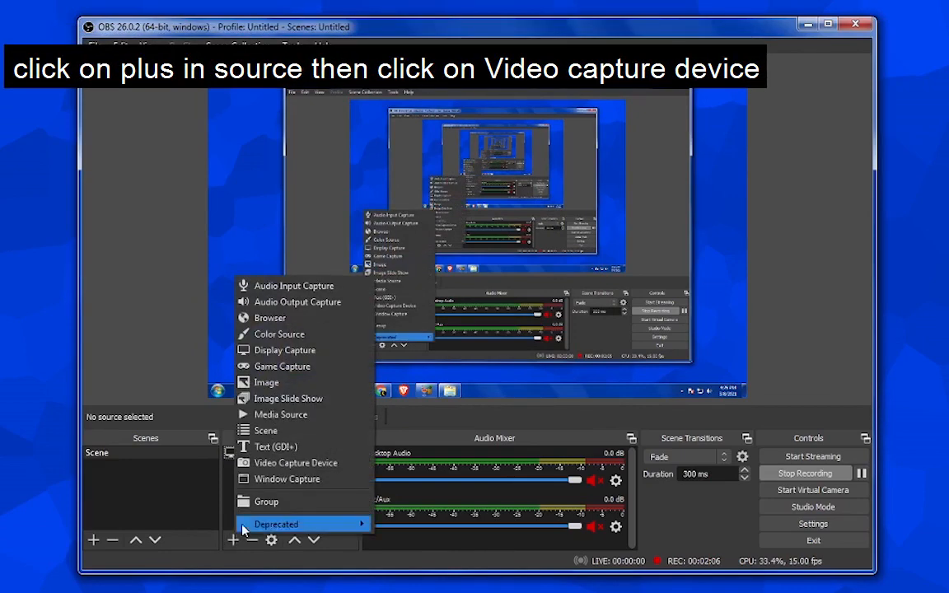
pyautogui.moveTo(247, 522)
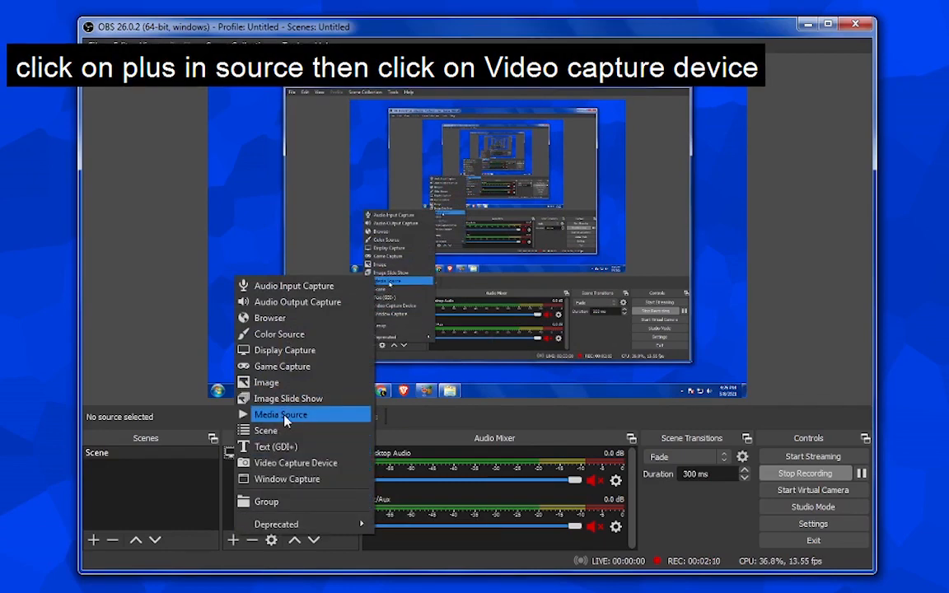
pyautogui.click(291, 465)
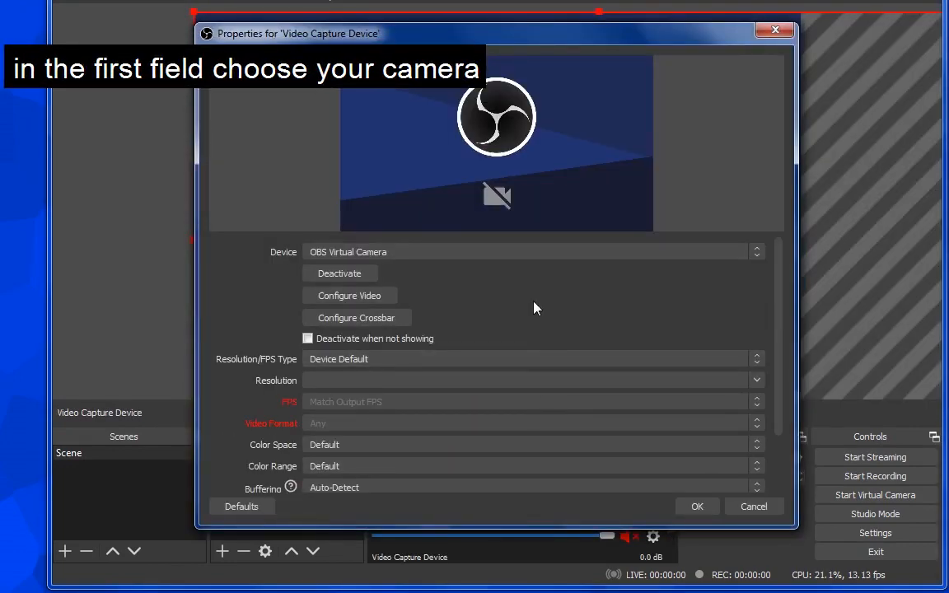
pyautogui.click(519, 255)
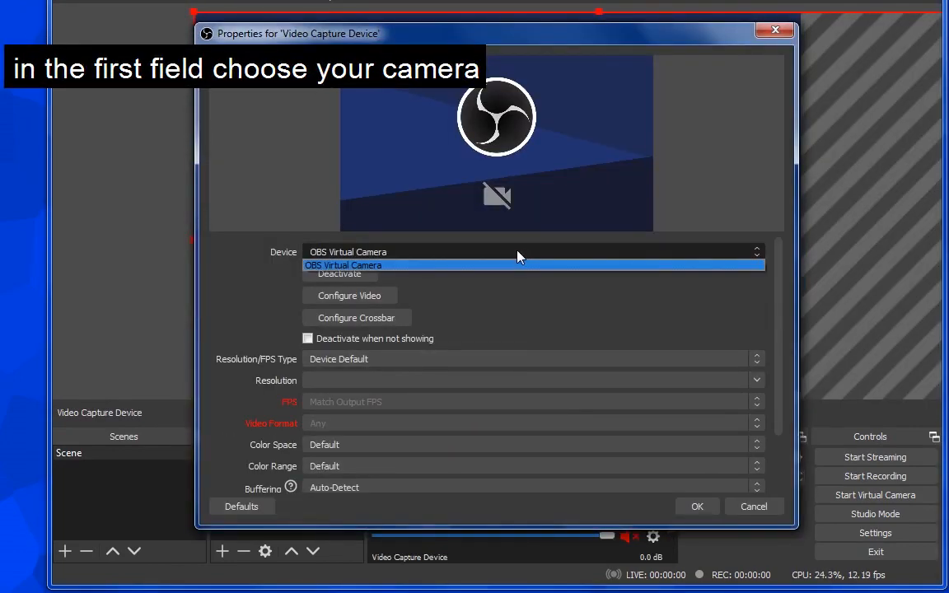
pyautogui.click(517, 251)
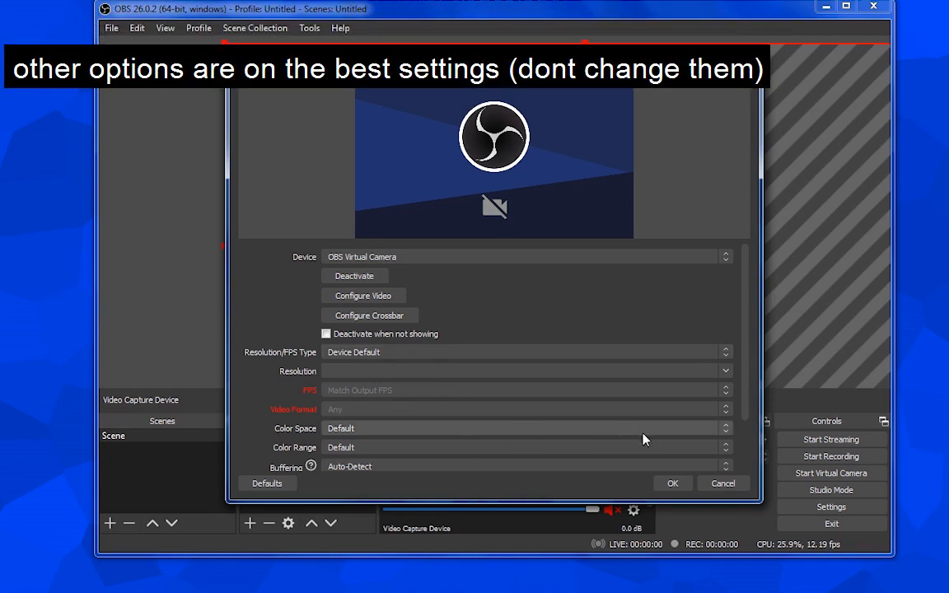
pyautogui.click(674, 484)
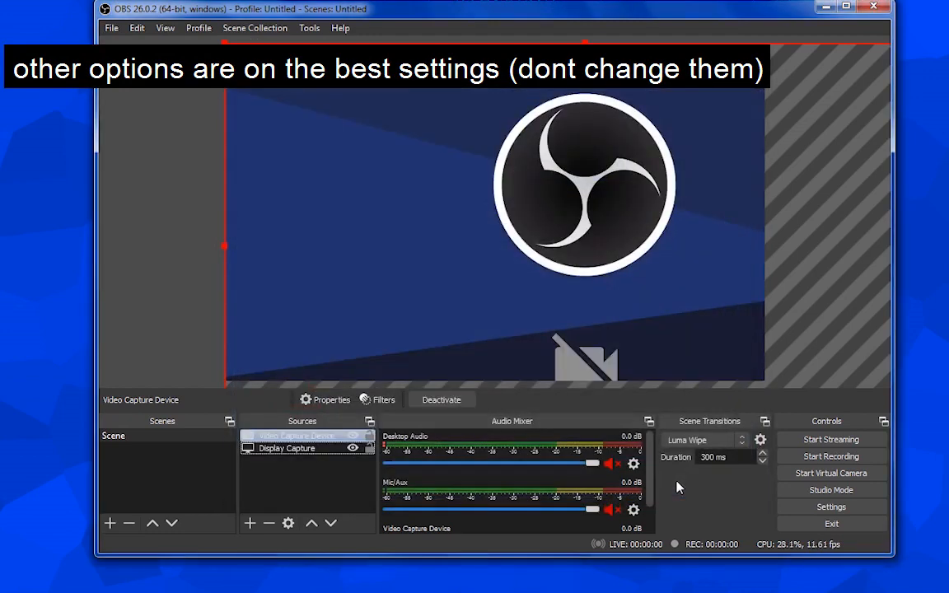
# - Shrink the Video Capture Device image to about a third of the canvas width and place it in the canvas's upper-left corner
pyautogui.click(540, 273)
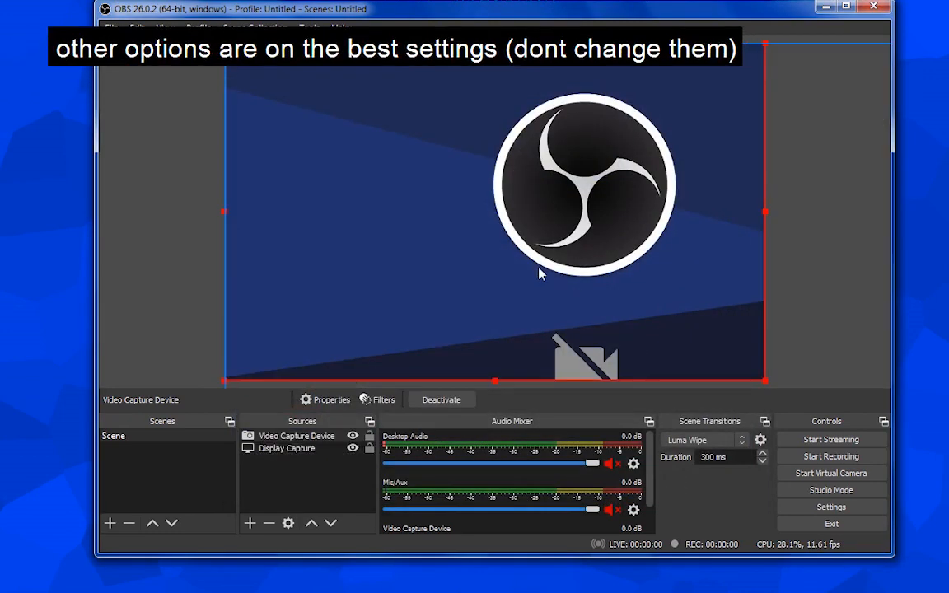
pyautogui.click(284, 436)
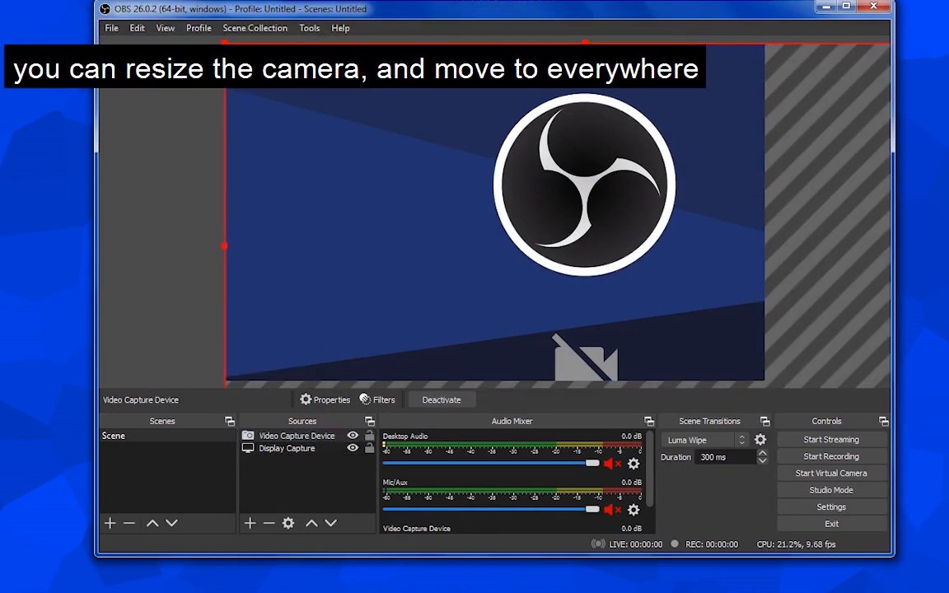
pyautogui.moveTo(225, 43); pyautogui.dragTo(742, 342)
pyautogui.moveTo(783, 367); pyautogui.dragTo(561, 270)
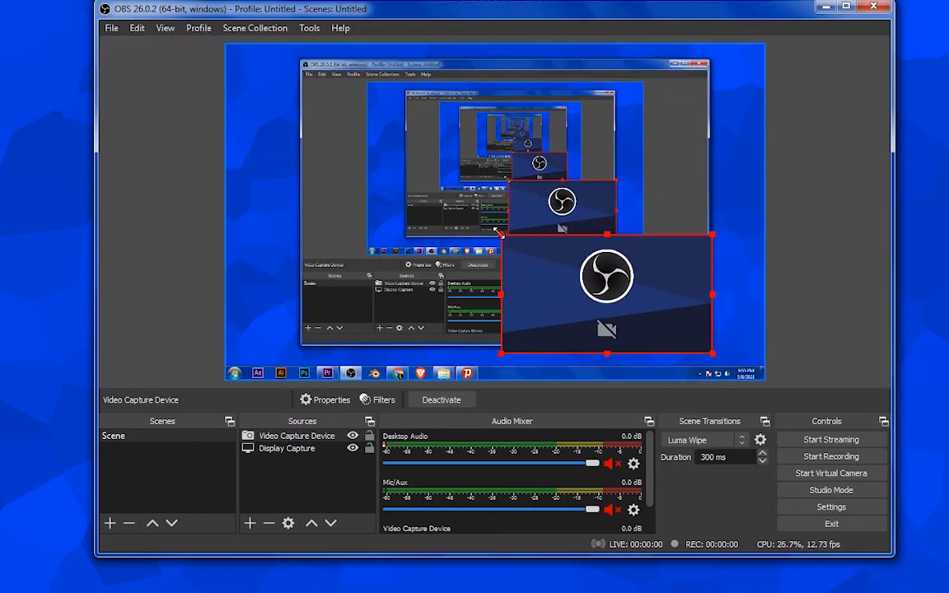
pyautogui.moveTo(499, 233); pyautogui.dragTo(526, 261)
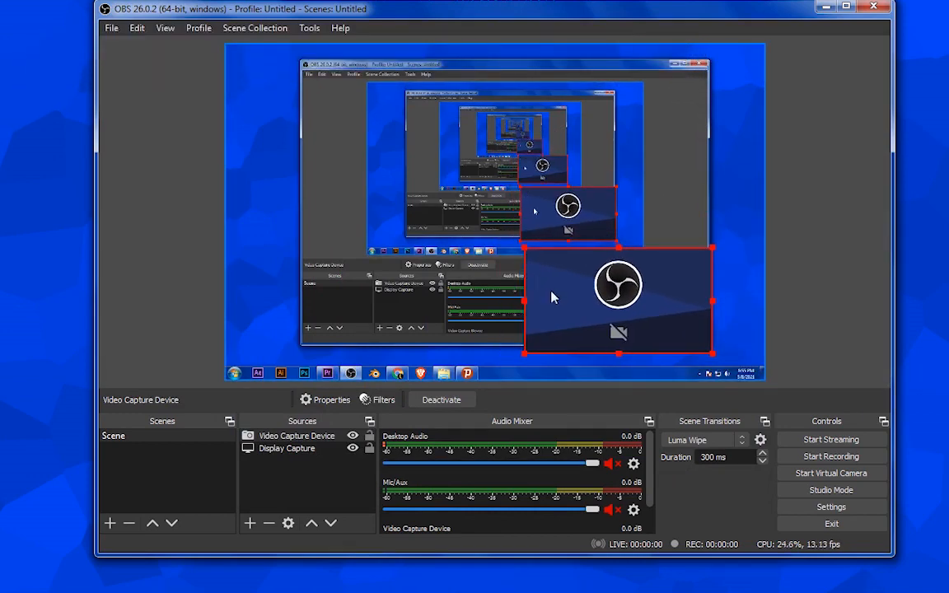
pyautogui.moveTo(552, 298); pyautogui.dragTo(286, 98)
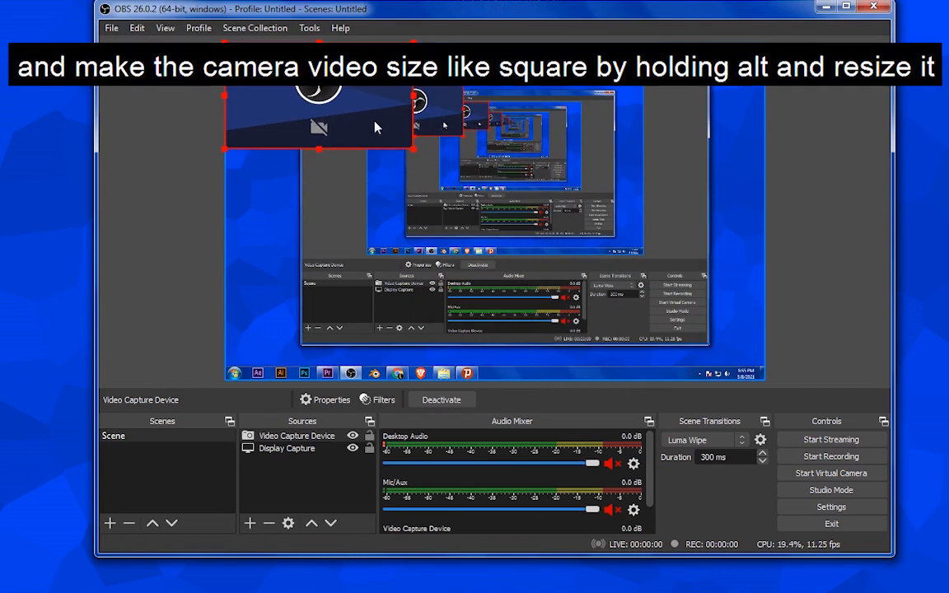
# - Crop both sides of the camera image to a nearly square shape and realign it with the canvas's upper-left corner
pyautogui.moveTo(412, 96); pyautogui.dragTo(391, 96)
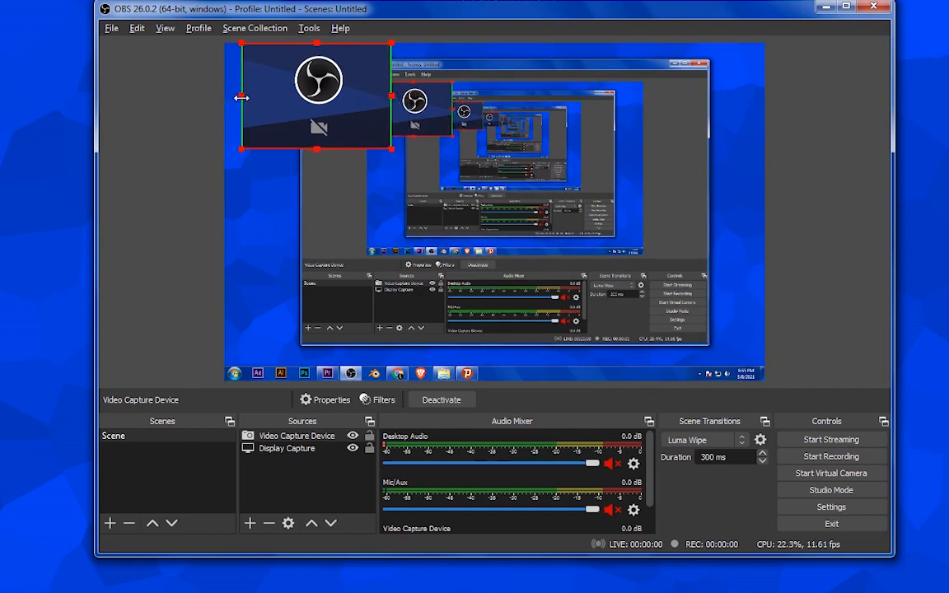
pyautogui.moveTo(250, 98); pyautogui.dragTo(252, 99)
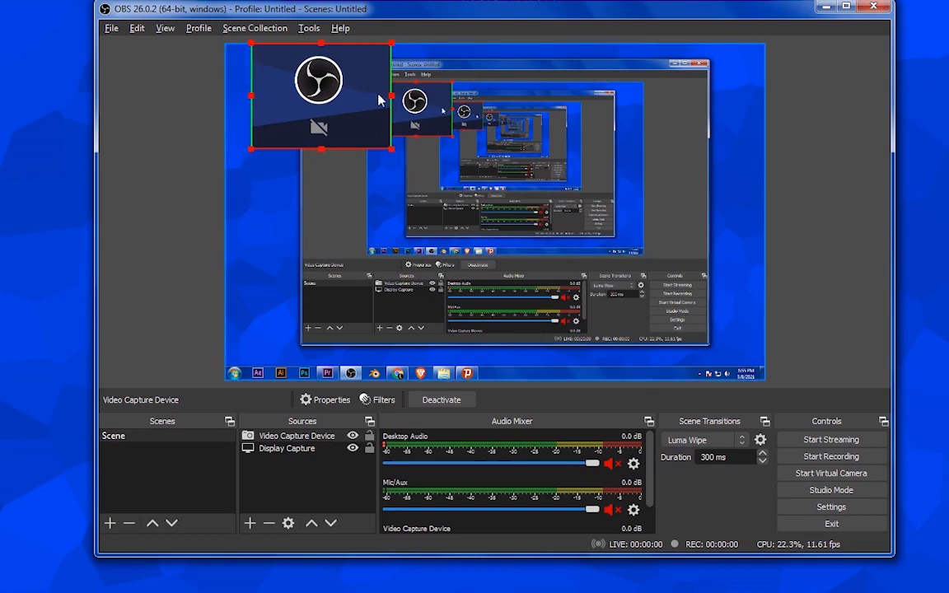
pyautogui.moveTo(388, 96); pyautogui.dragTo(309, 102)
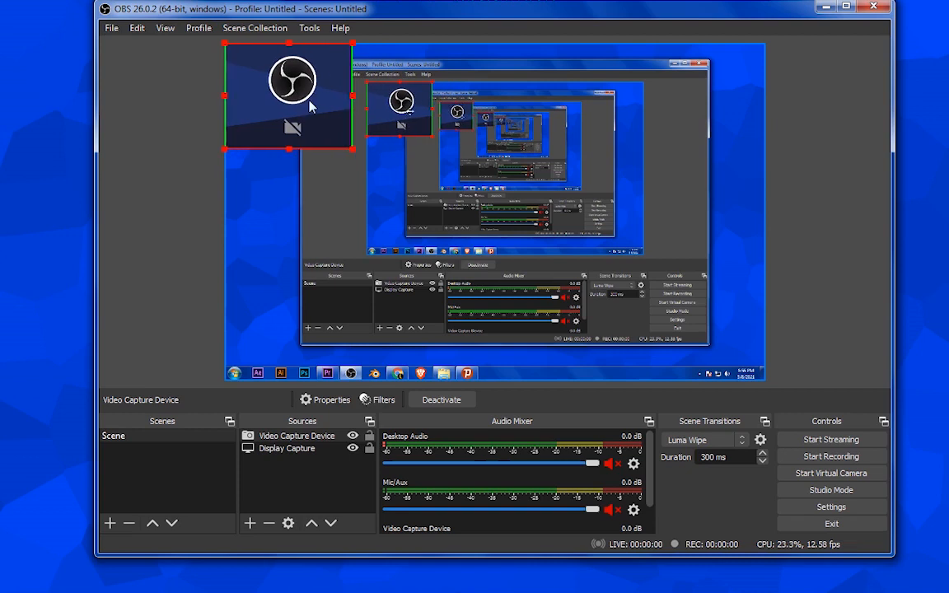
pyautogui.click(318, 112)
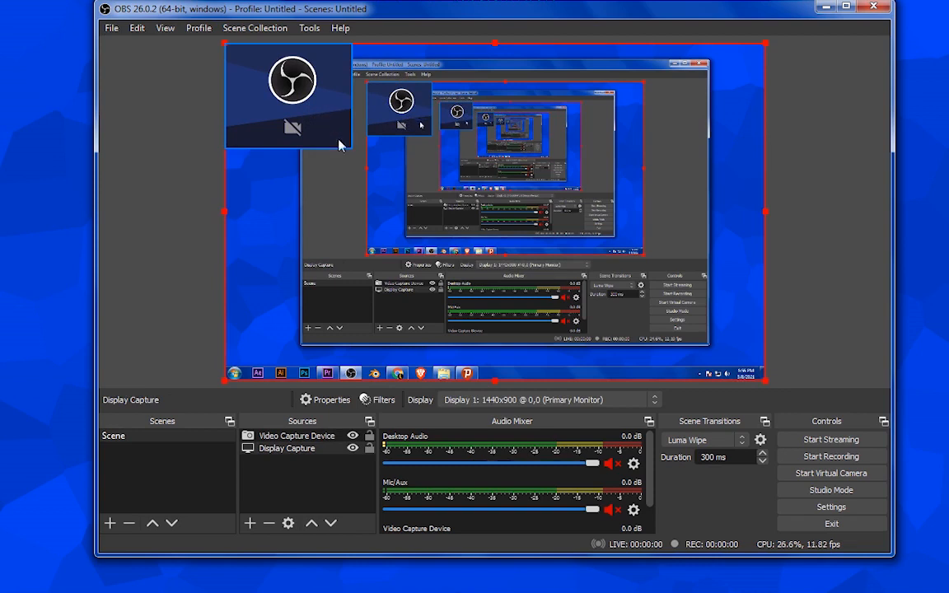
pyautogui.click(337, 482)
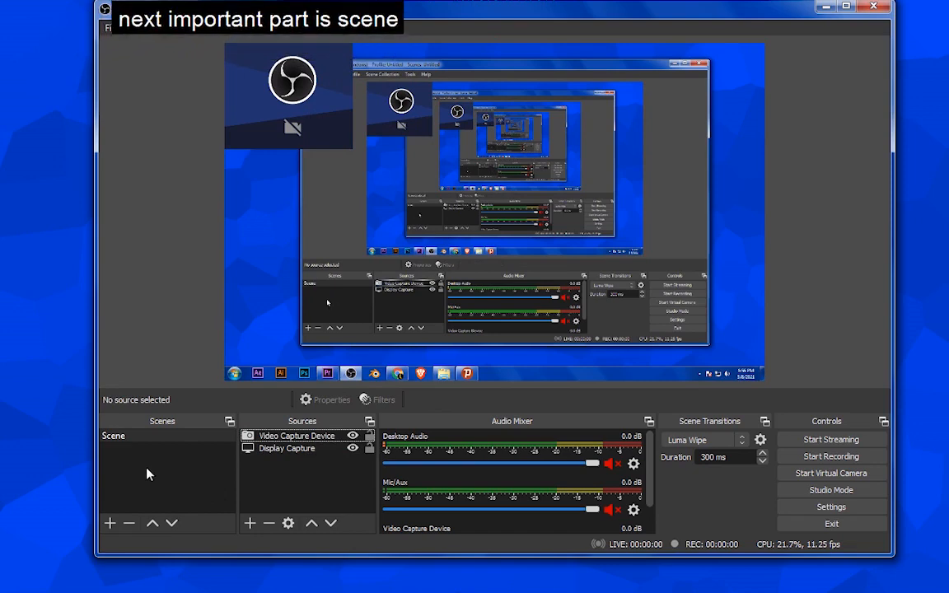
# - Create a new scene named Scene 2
pyautogui.click(111, 524)
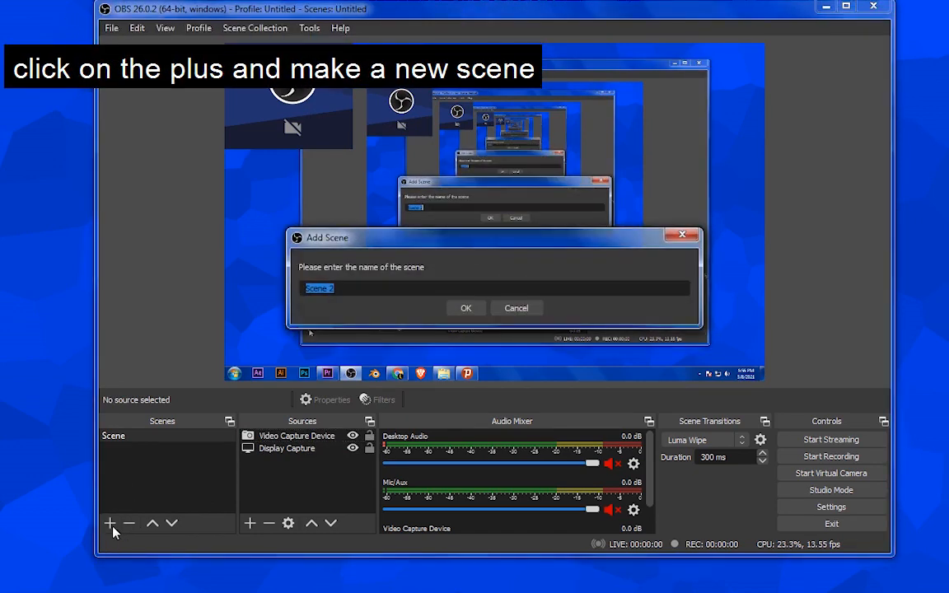
pyautogui.click(464, 308)
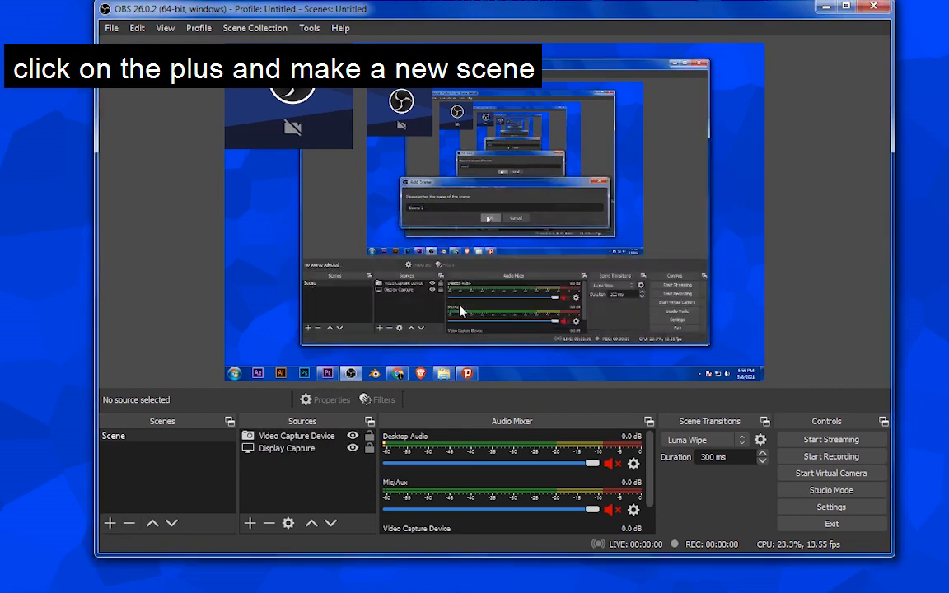
# - Add a new Video Capture Device source to Scene 2, using OBS Virtual Camera and keeping the default properties
pyautogui.click(250, 523)
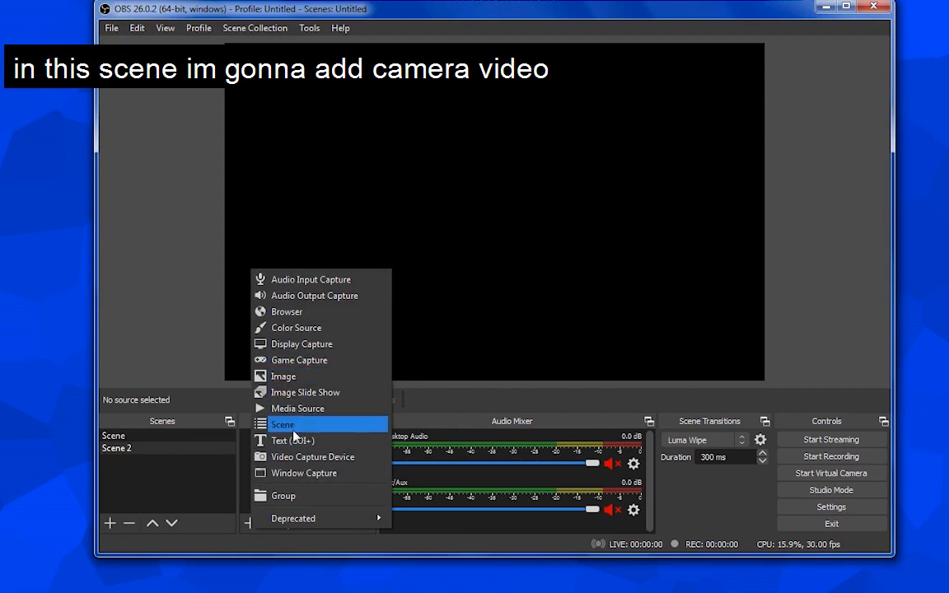
pyautogui.click(309, 456)
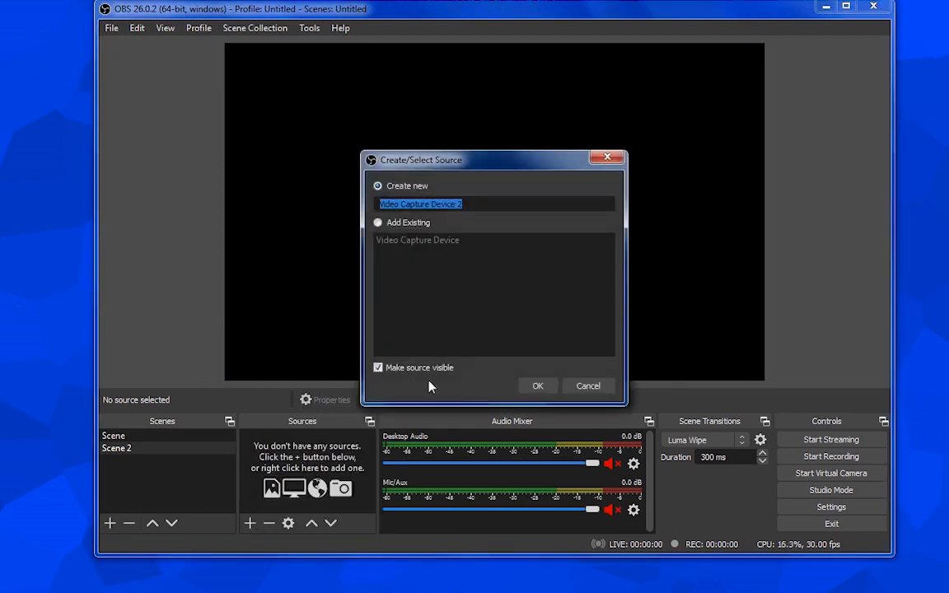
pyautogui.click(540, 385)
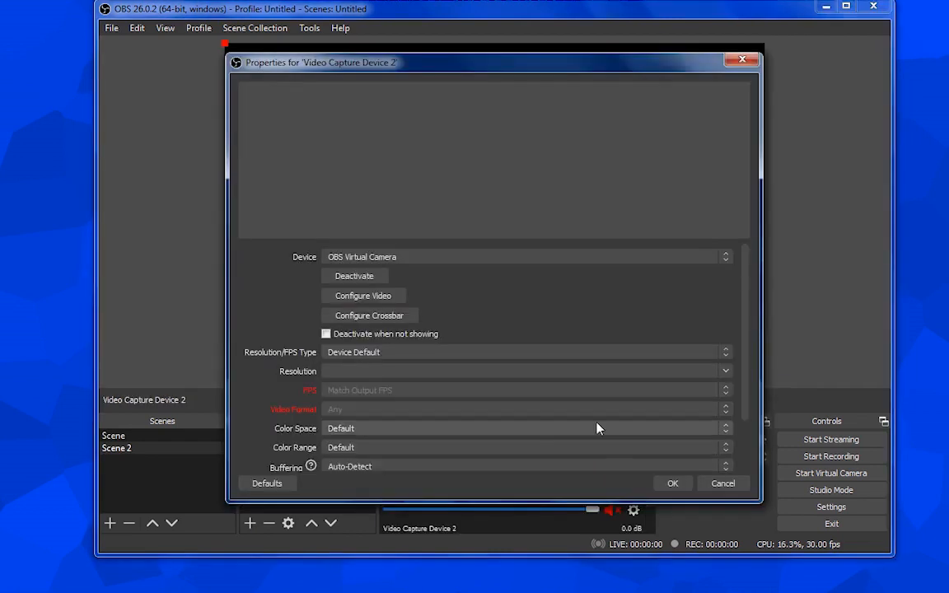
pyautogui.click(671, 485)
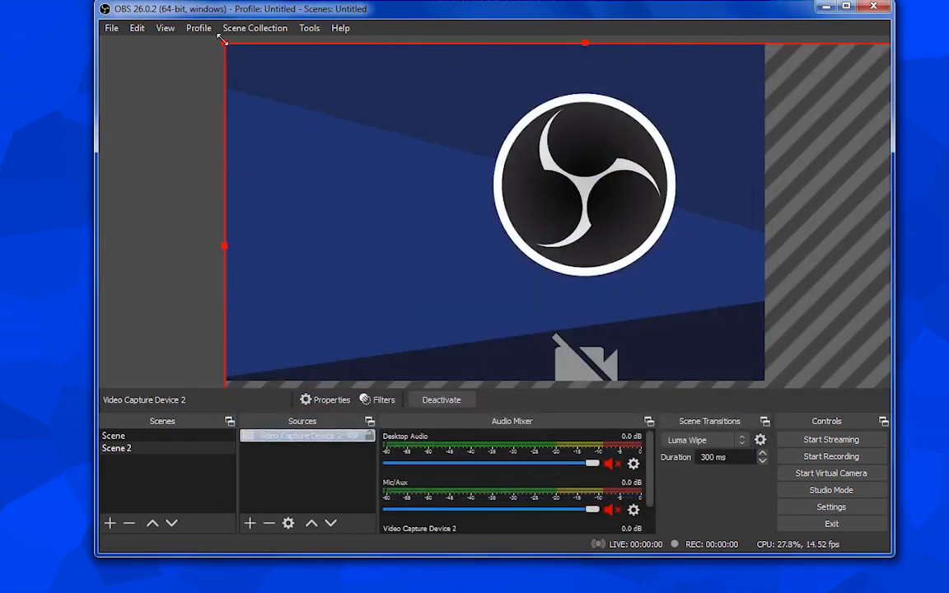
# - Scale the camera image in Scene 2 to the full canvas height and fit its overhanging side to the canvas edge
pyautogui.moveTo(235, 47); pyautogui.dragTo(292, 77)
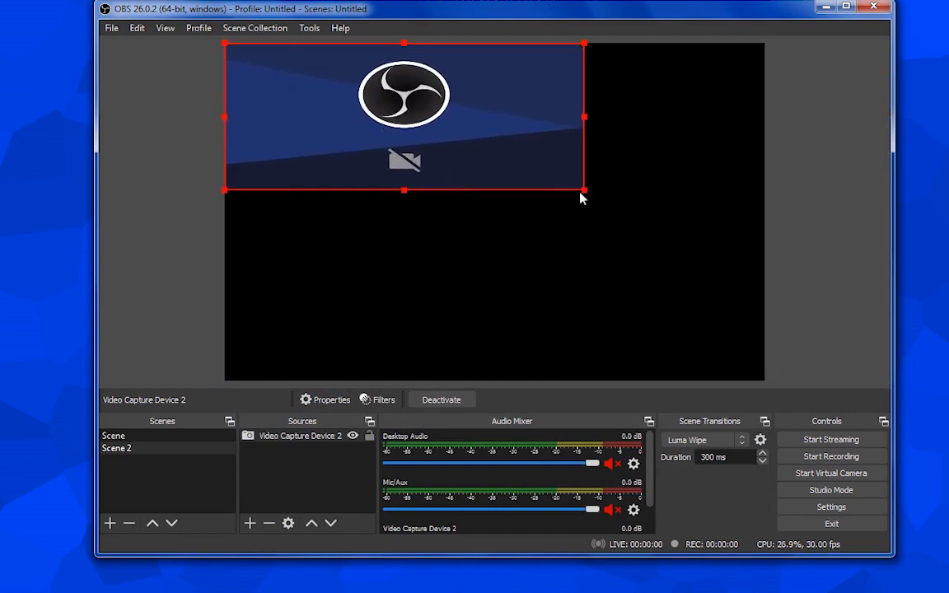
pyautogui.moveTo(582, 190); pyautogui.dragTo(782, 377)
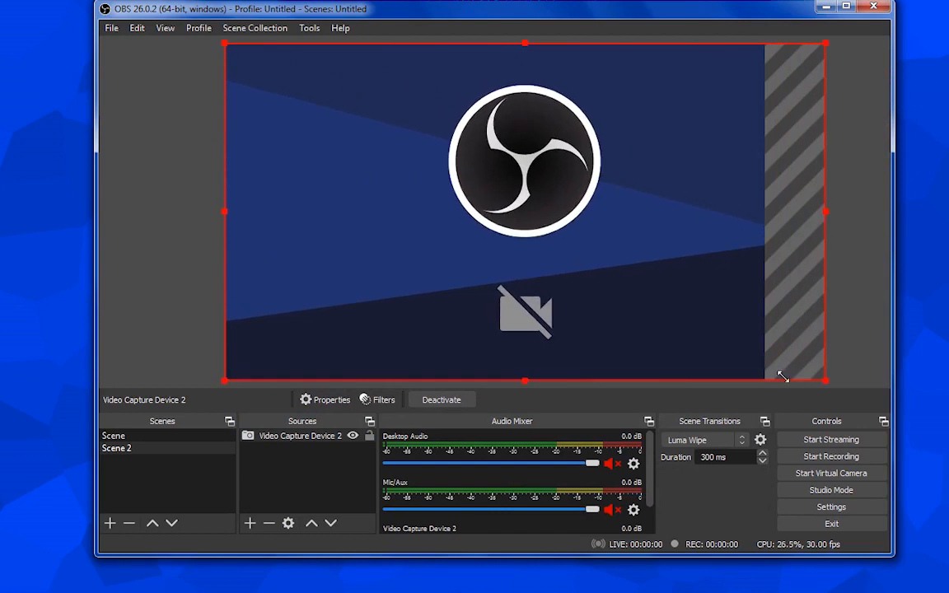
pyautogui.click(827, 213)
pyautogui.click(824, 221)
pyautogui.moveTo(824, 212); pyautogui.dragTo(764, 213)
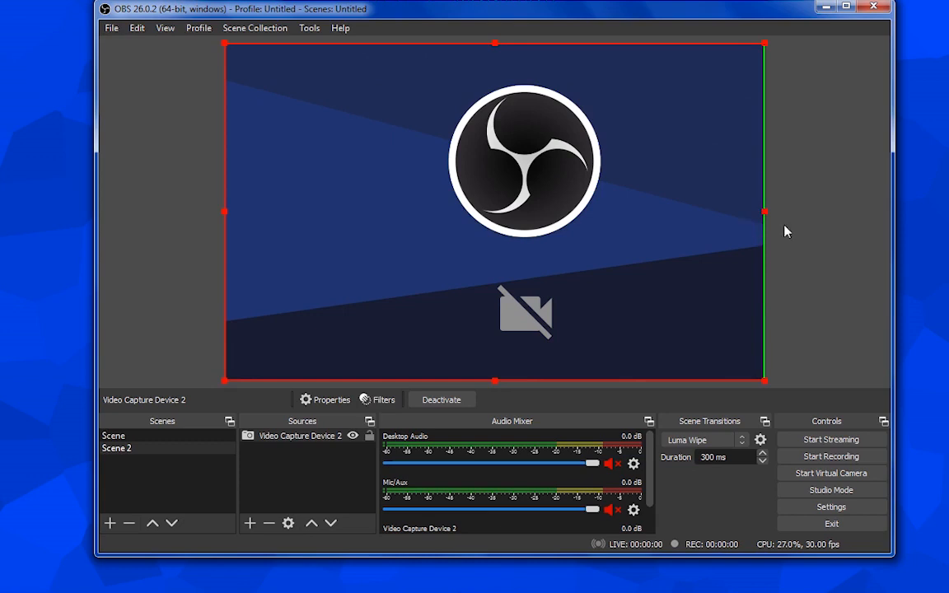
pyautogui.click(805, 218)
# - Switch between Scene and Scene 2 to watch the transition effect, ending on Scene
pyautogui.click(195, 439)
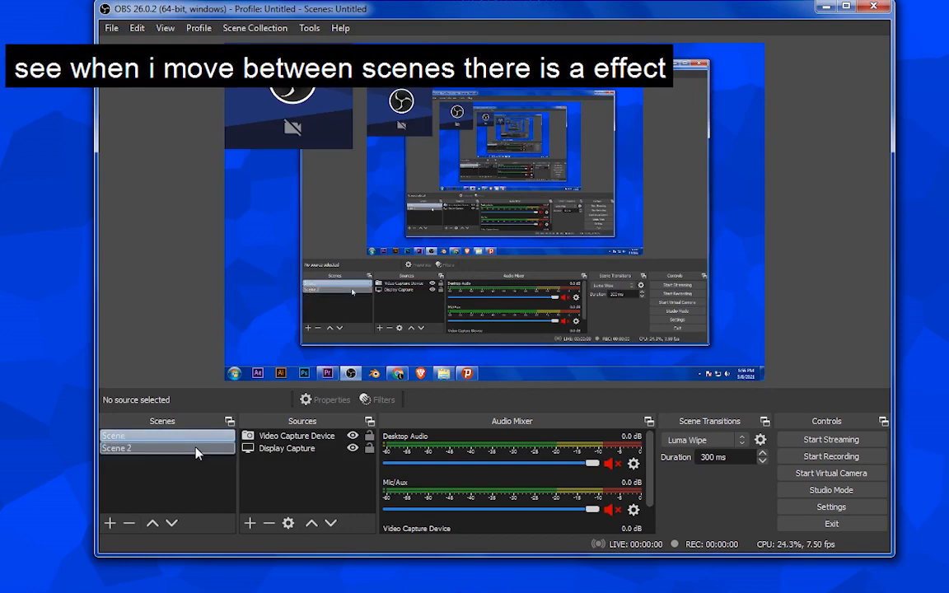
pyautogui.click(168, 449)
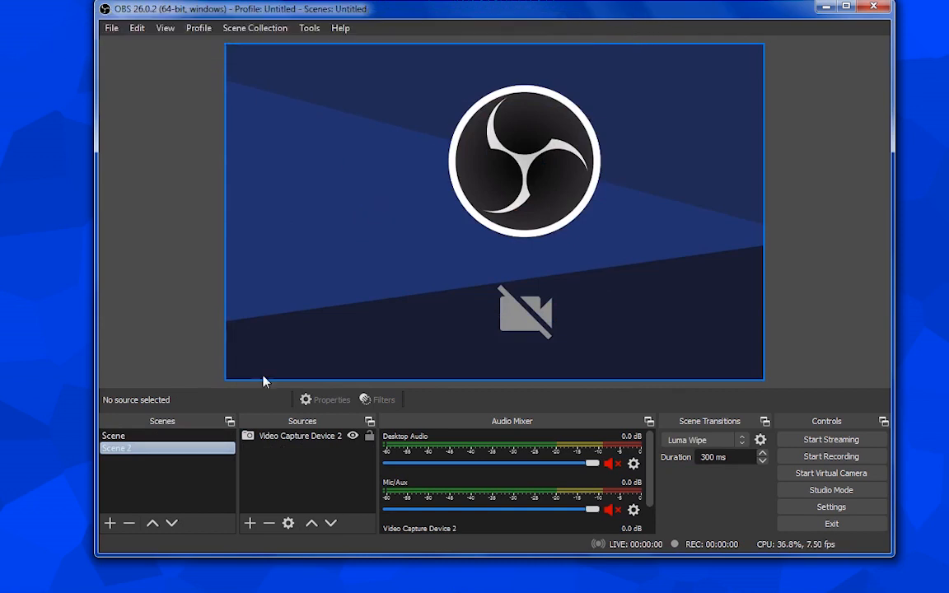
pyautogui.click(173, 438)
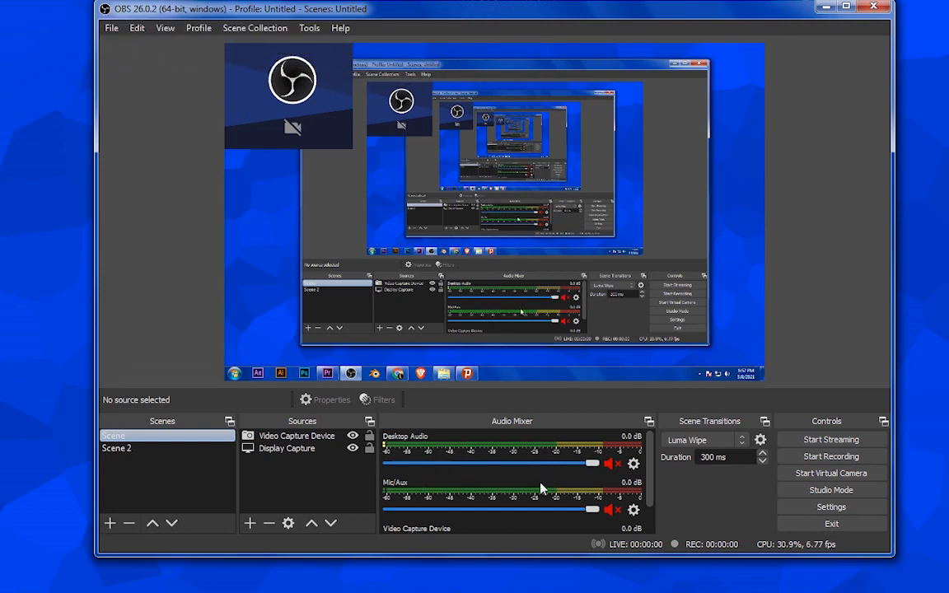
# - Set the Desktop Audio device to Default in its properties
pyautogui.click(633, 465)
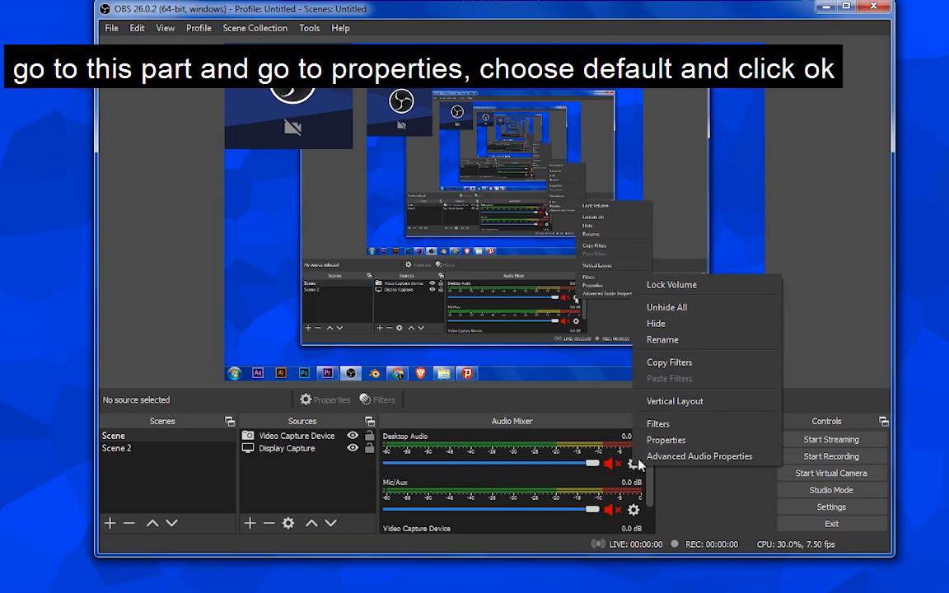
pyautogui.click(666, 440)
pyautogui.click(350, 96)
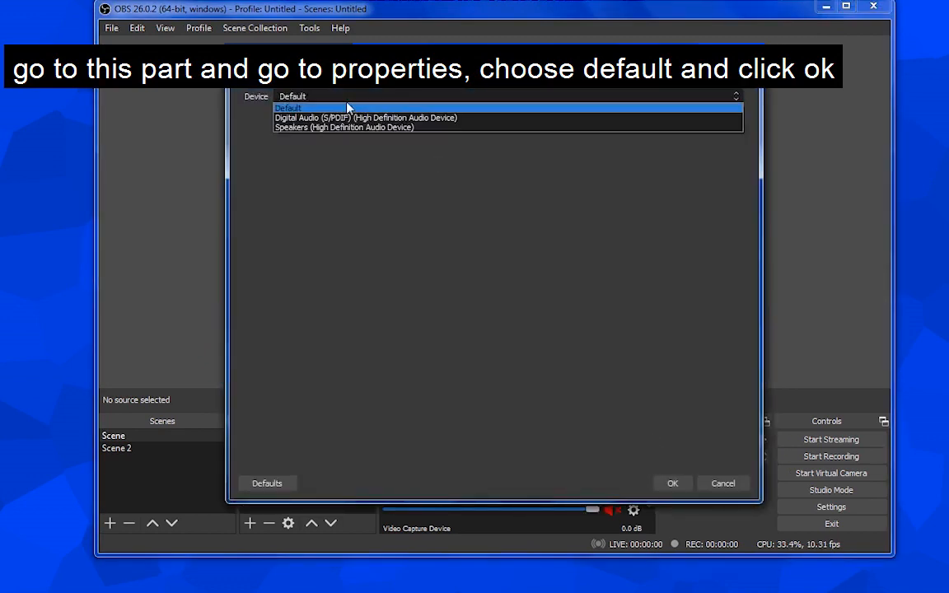
pyautogui.click(347, 107)
pyautogui.click(669, 483)
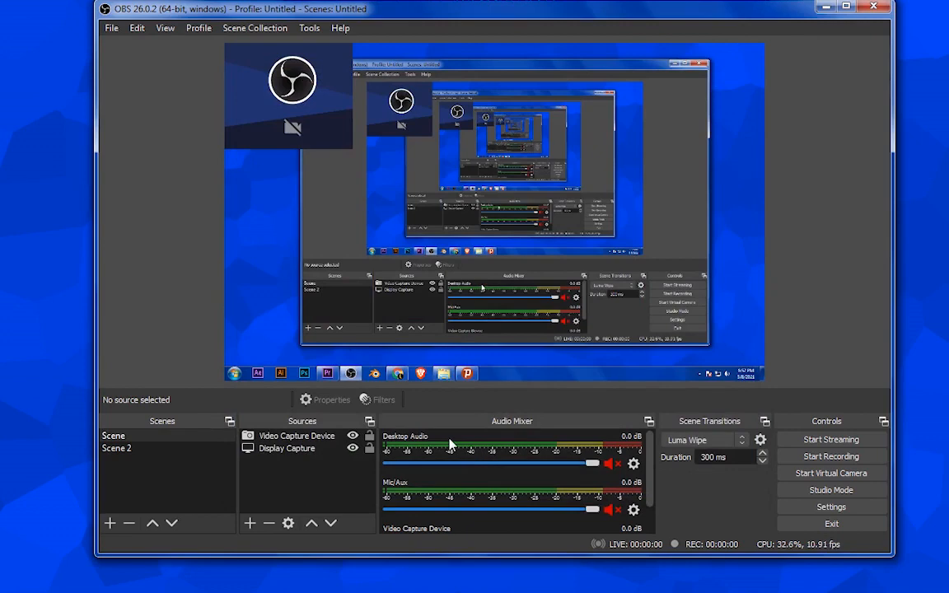
# - Set the Mic/Aux device to Default in its properties
pyautogui.click(635, 510)
pyautogui.click(658, 486)
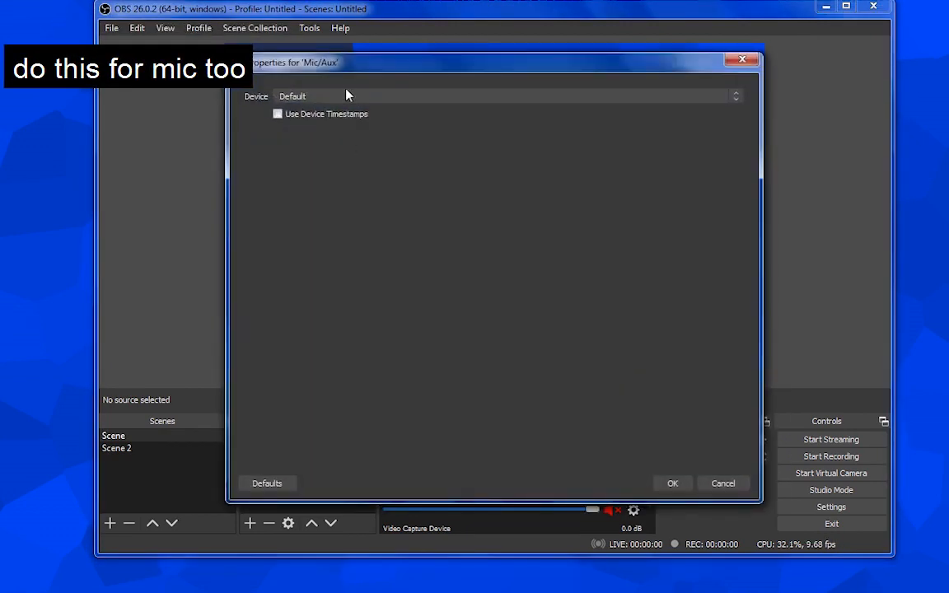
pyautogui.click(346, 96)
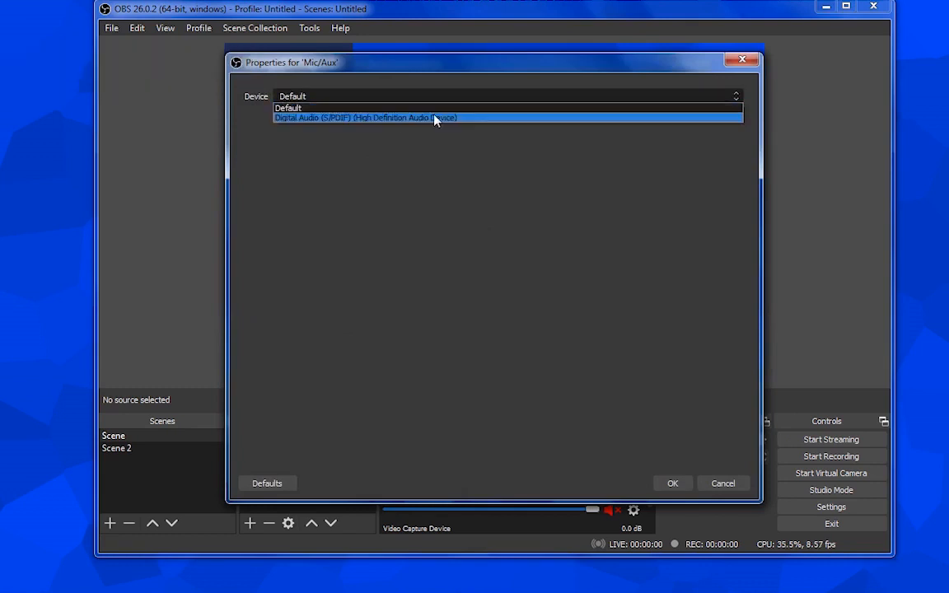
pyautogui.click(362, 107)
pyautogui.click(671, 483)
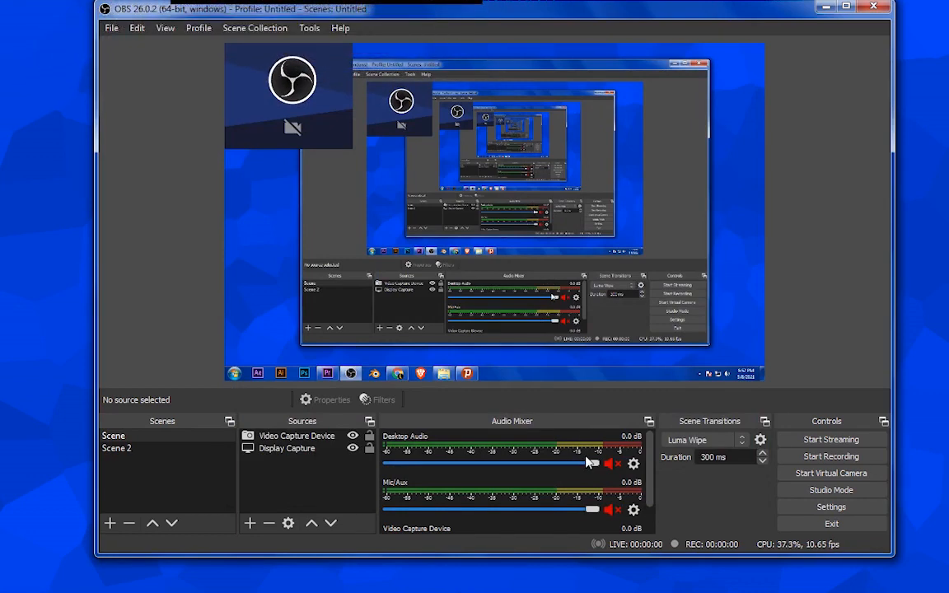
# - Choose the Swipe scene transition, and add another Swipe transition under the suggested name Swipe (2)
pyautogui.click(725, 445)
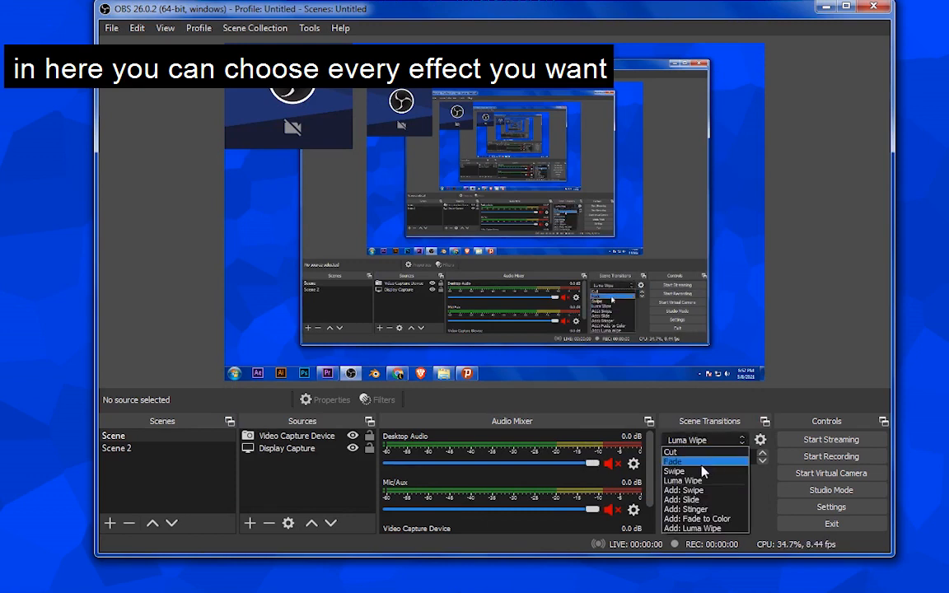
pyautogui.click(702, 472)
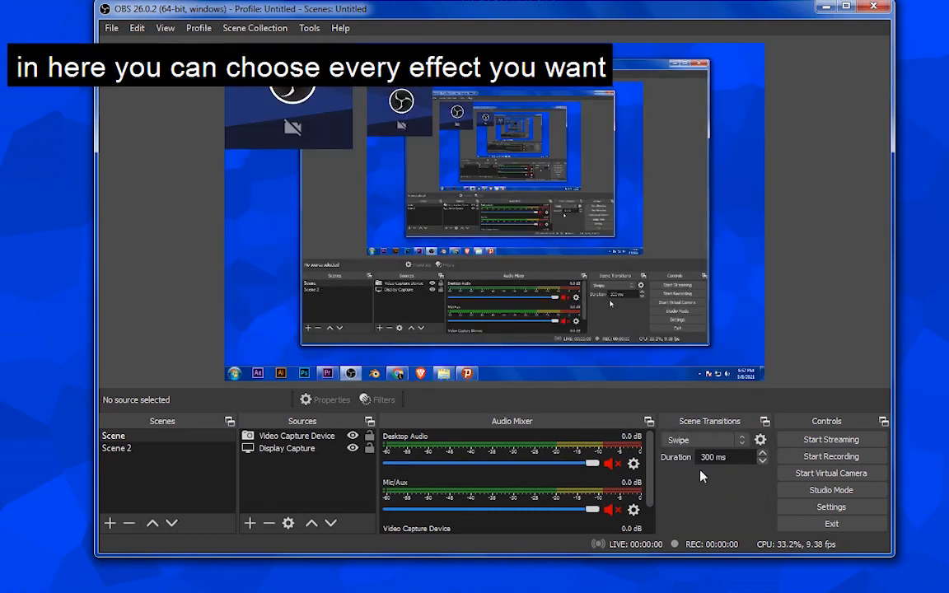
pyautogui.click(719, 443)
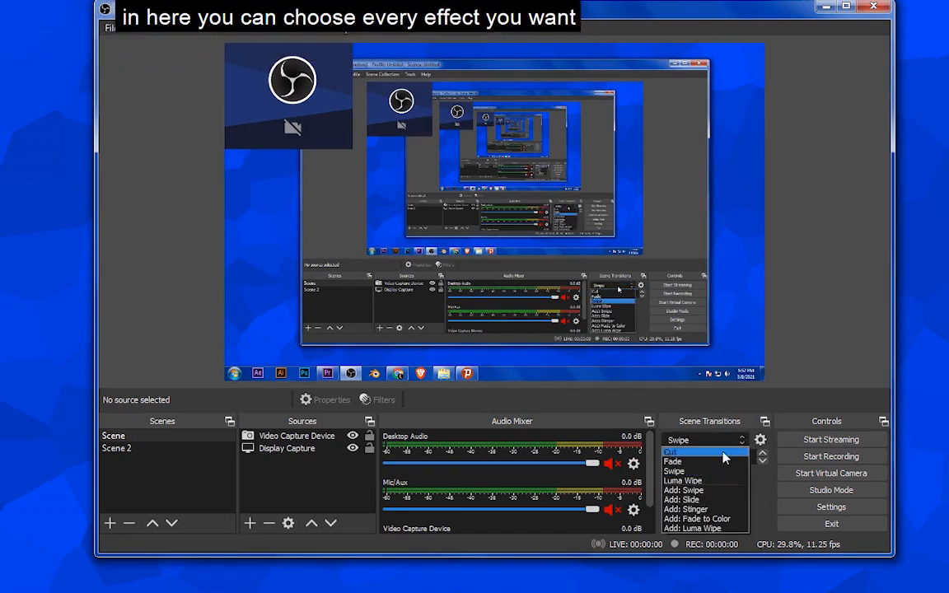
pyautogui.click(708, 490)
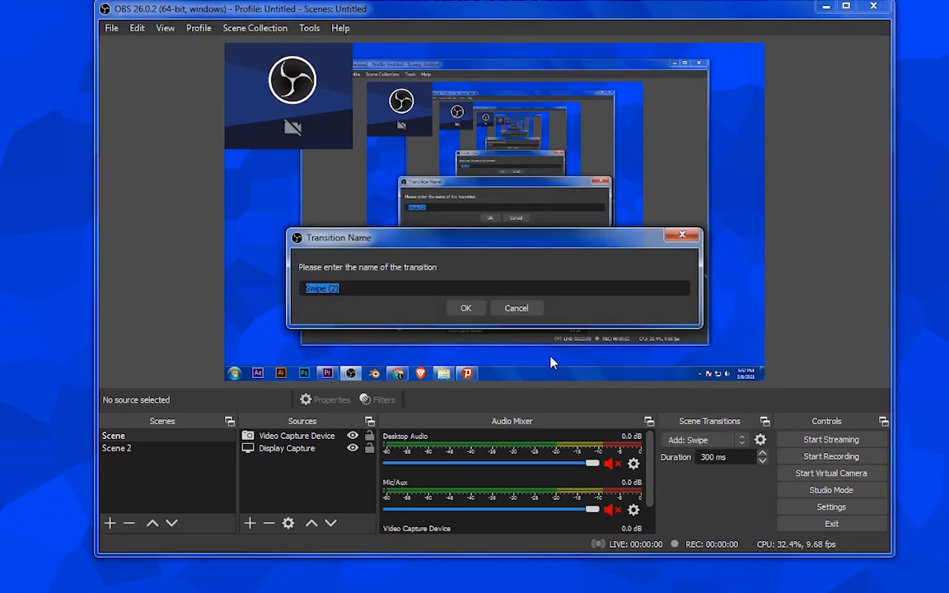
pyautogui.click(467, 309)
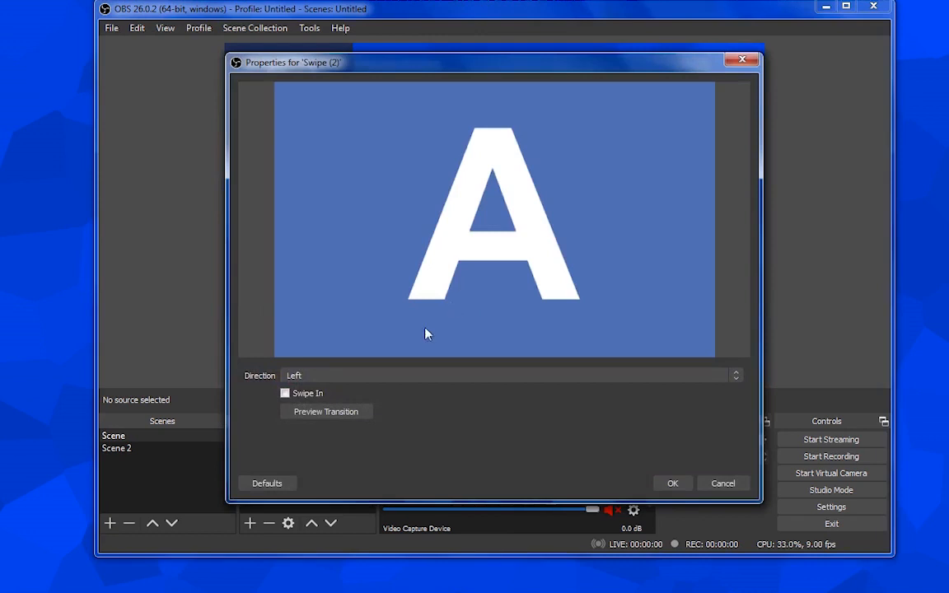
# - Try the Down and Right directions for the new Swipe transition and preview the effect with Right
pyautogui.click(363, 376)
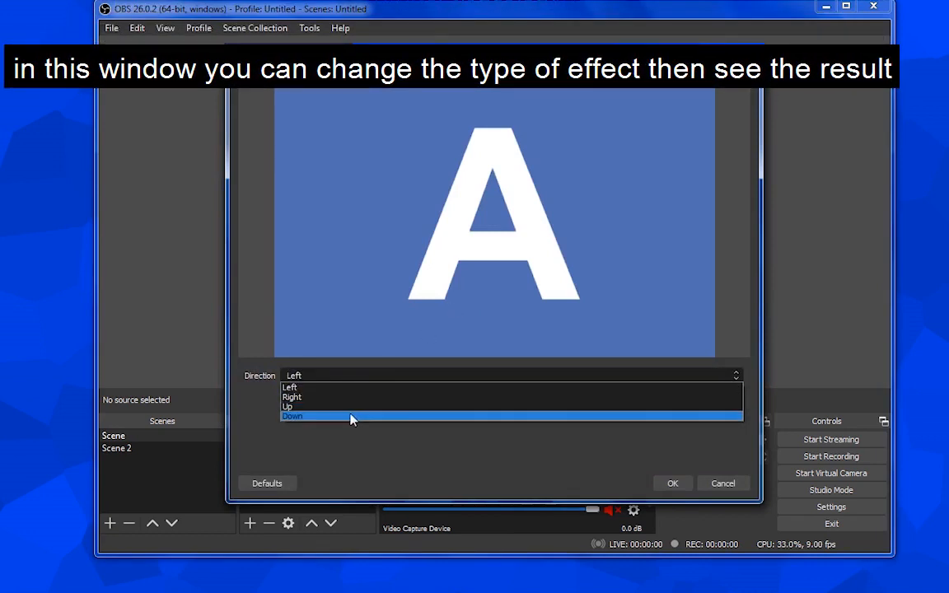
pyautogui.click(350, 417)
pyautogui.click(358, 376)
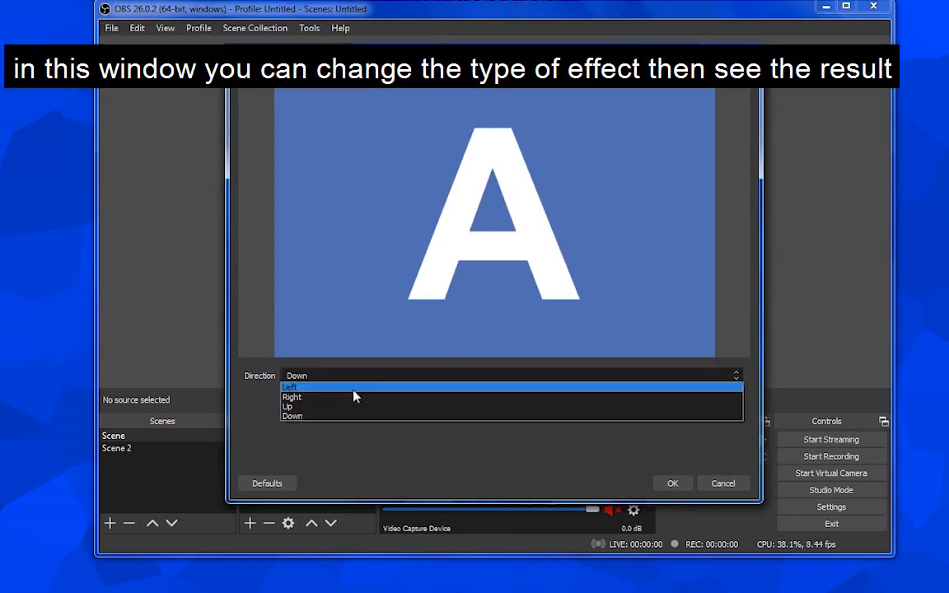
pyautogui.click(349, 399)
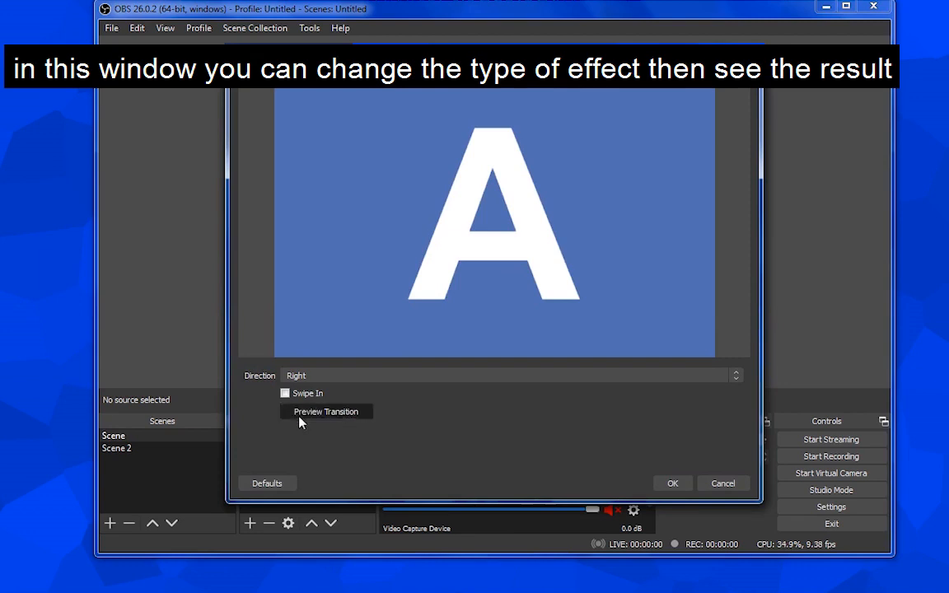
pyautogui.click(300, 421)
# - Set the new Swipe transition's direction to Up, preview it and accept the properties
pyautogui.click(367, 377)
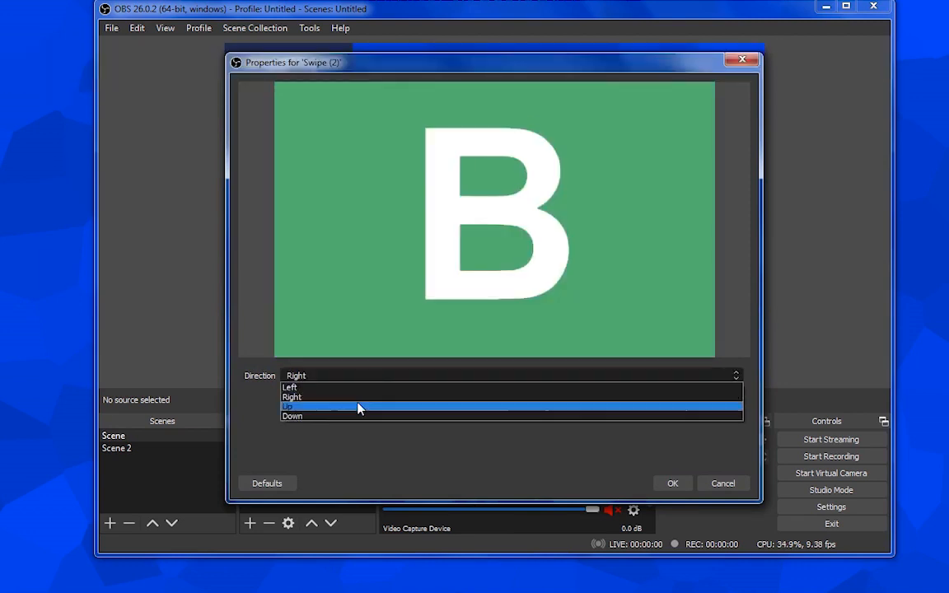
pyautogui.click(357, 404)
pyautogui.click(359, 412)
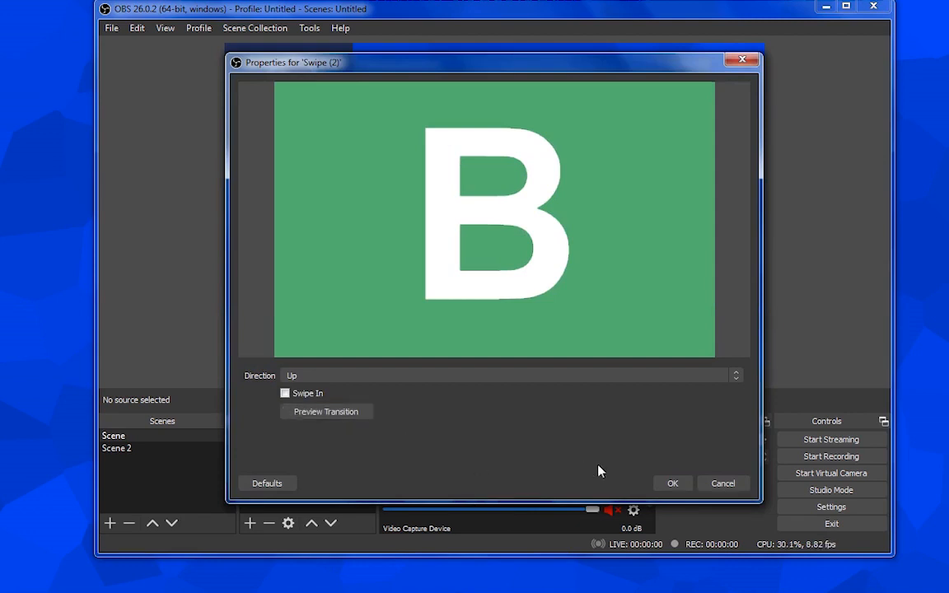
pyautogui.click(658, 488)
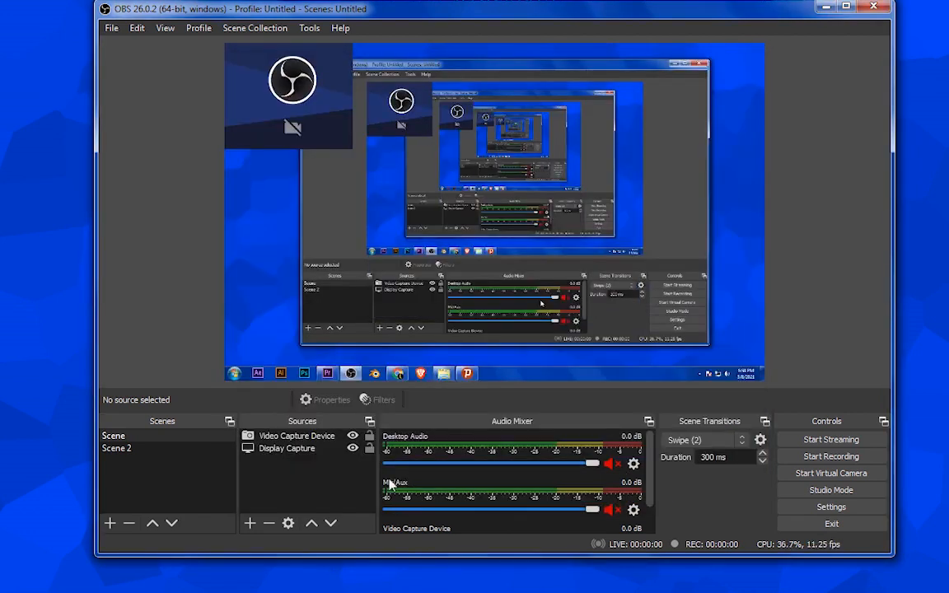
# - Switch back and forth between the two scenes to check the new Swipe transition, ending on Scene 2
pyautogui.click(207, 484)
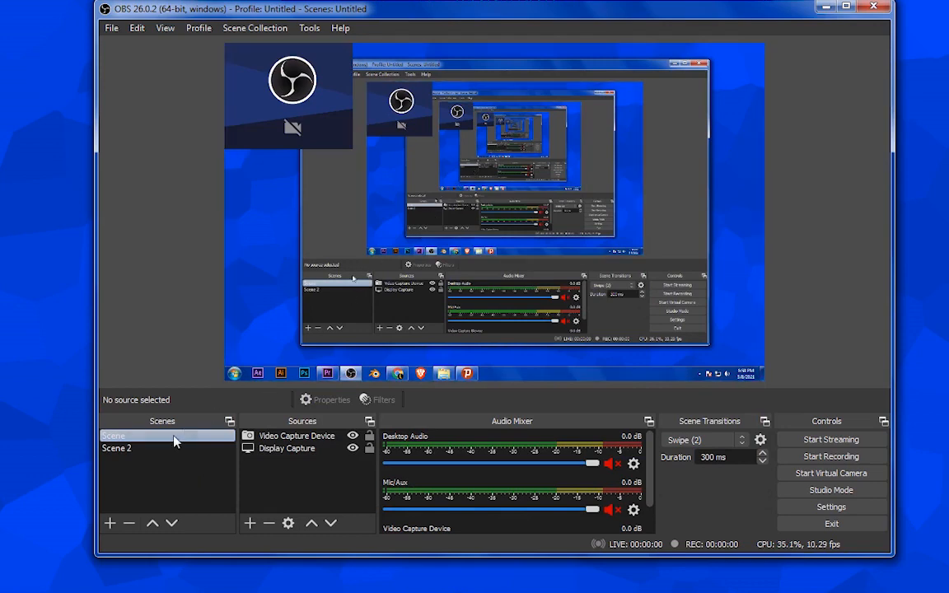
pyautogui.click(148, 451)
pyautogui.click(152, 438)
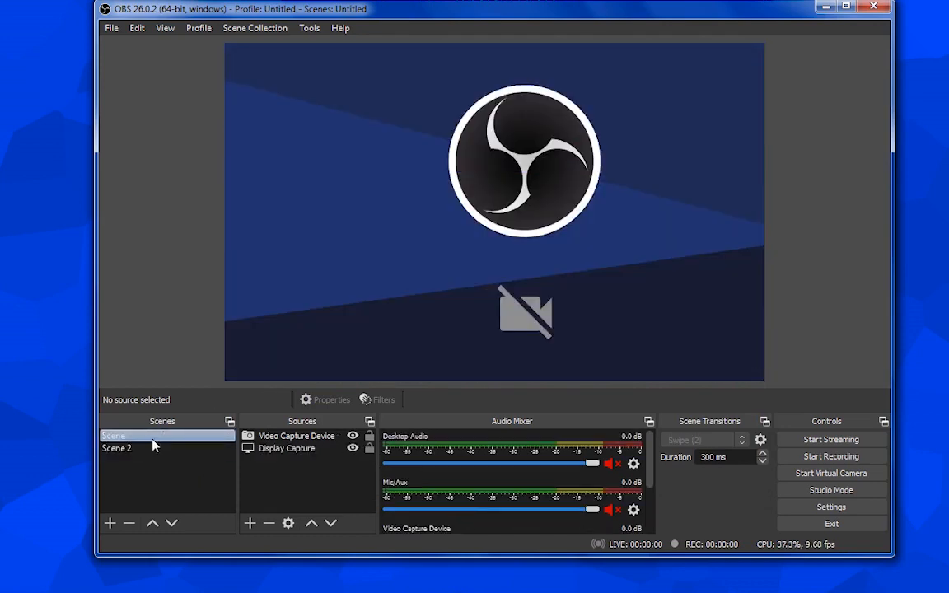
pyautogui.click(164, 451)
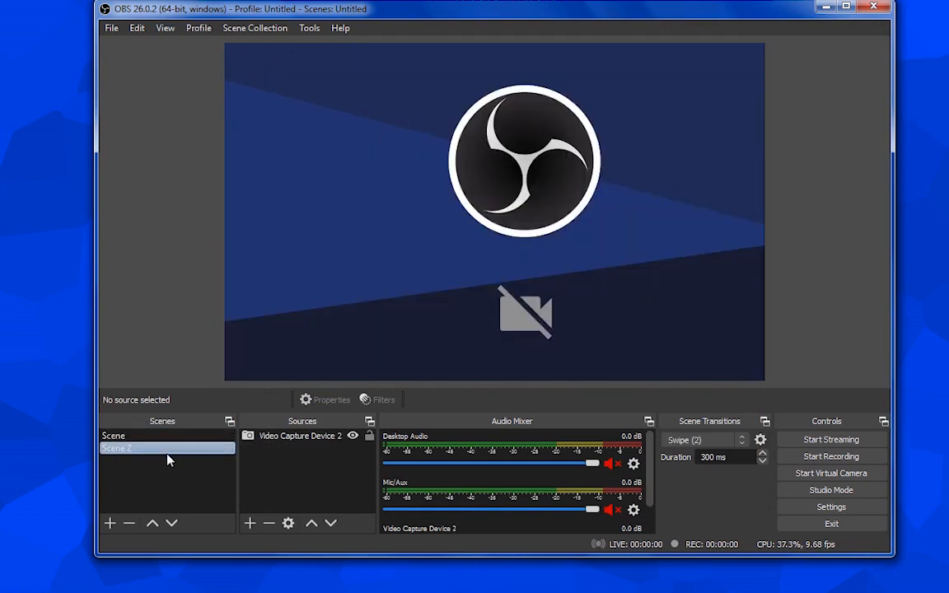
# - Add another Luma Wipe scene transition under the suggested name Luma Wipe (2)
pyautogui.click(684, 440)
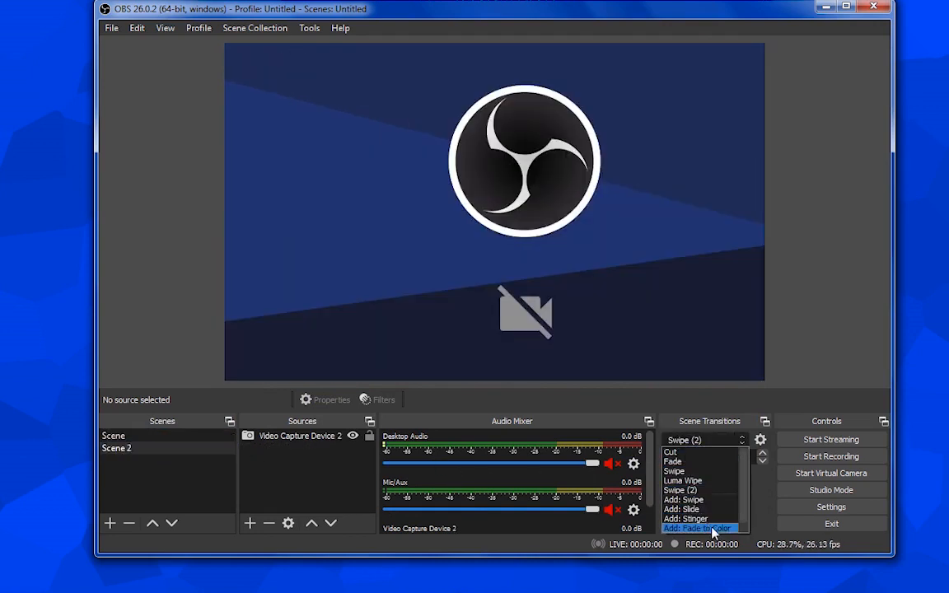
pyautogui.scroll(-1, 718, 524)
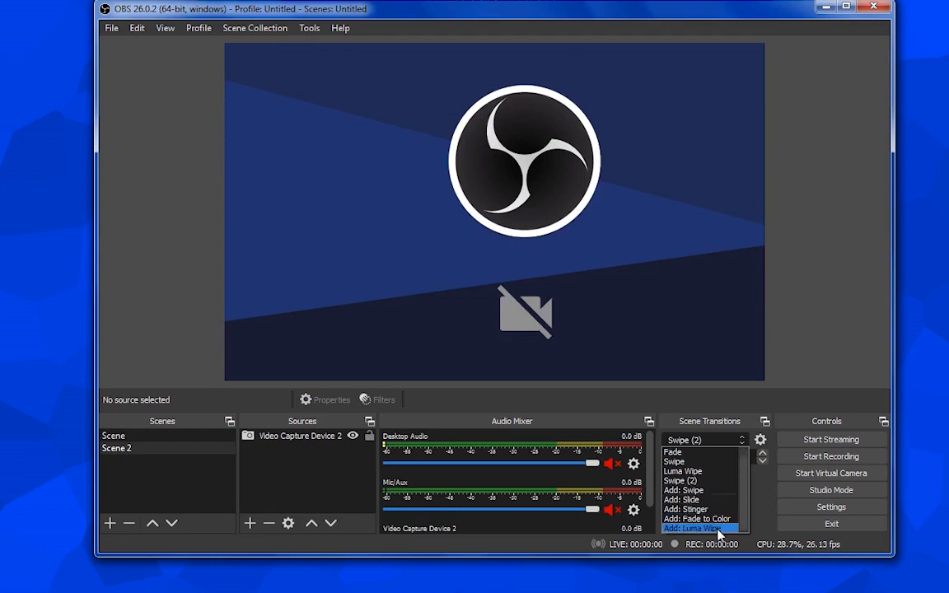
pyautogui.click(718, 531)
pyautogui.click(467, 311)
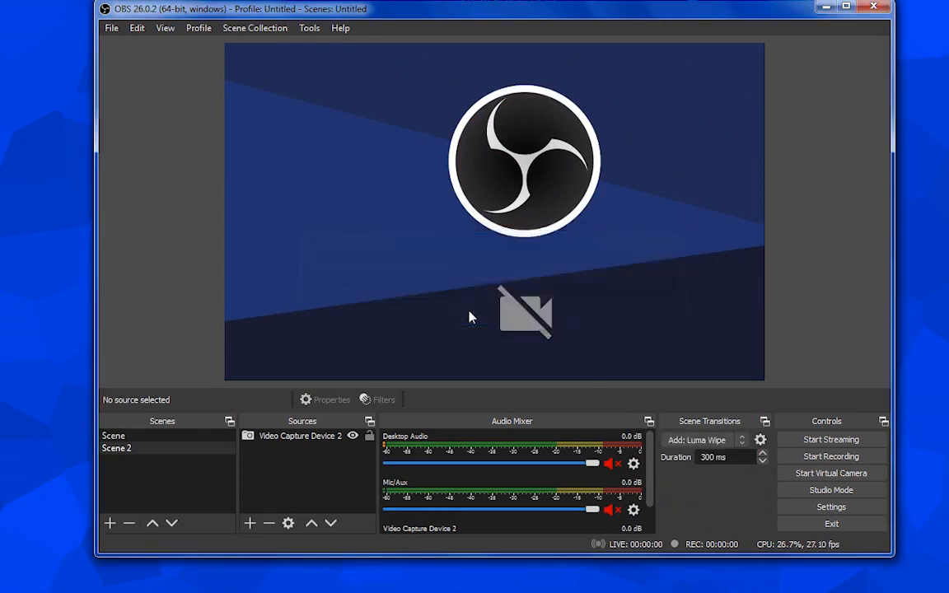
# - Try the Sinus 9 image for the new Luma Wipe transition and preview the effect
pyautogui.click(409, 377)
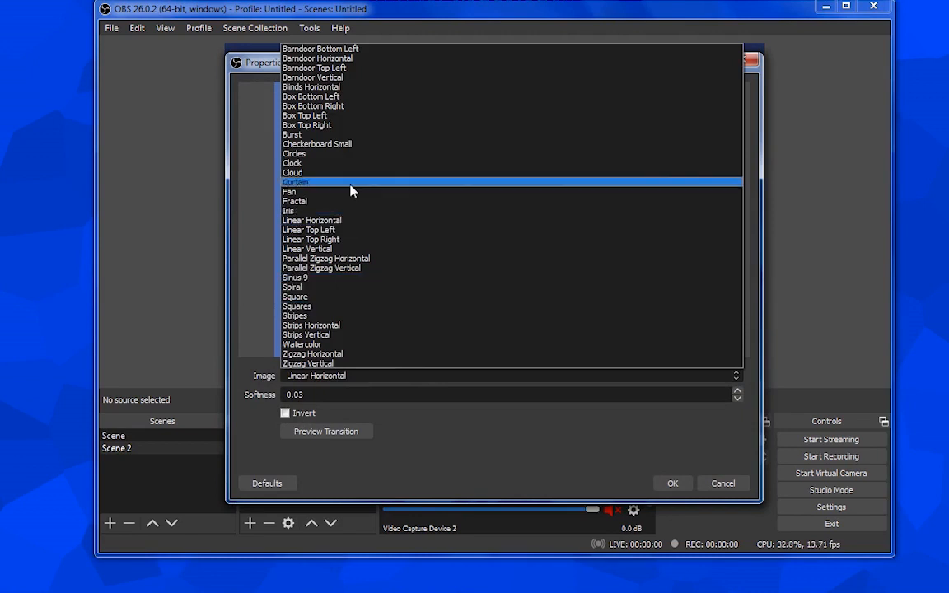
pyautogui.click(342, 285)
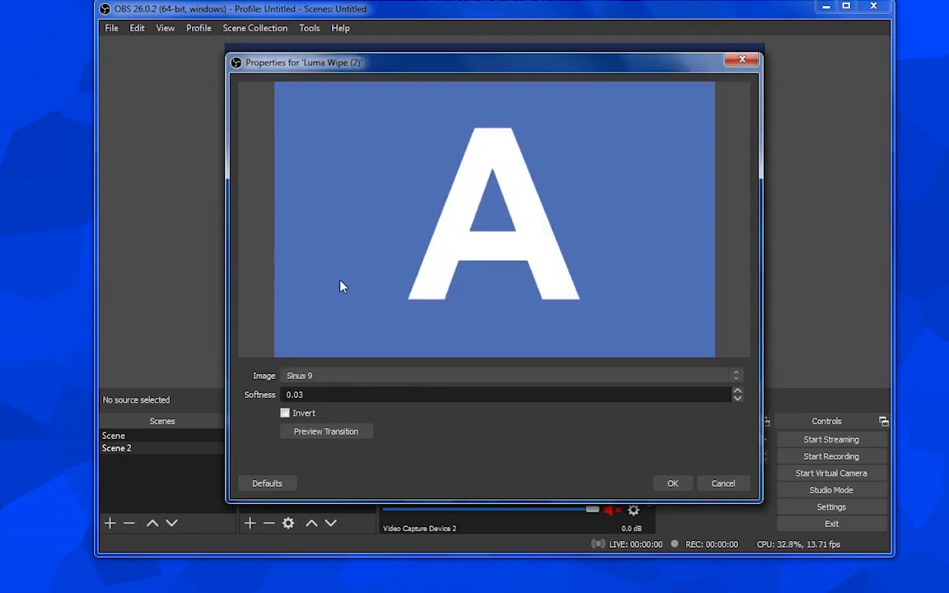
pyautogui.click(328, 437)
# - Set the new Luma Wipe transition's image to Blinds Horizontal, preview it and accept the properties
pyautogui.click(359, 381)
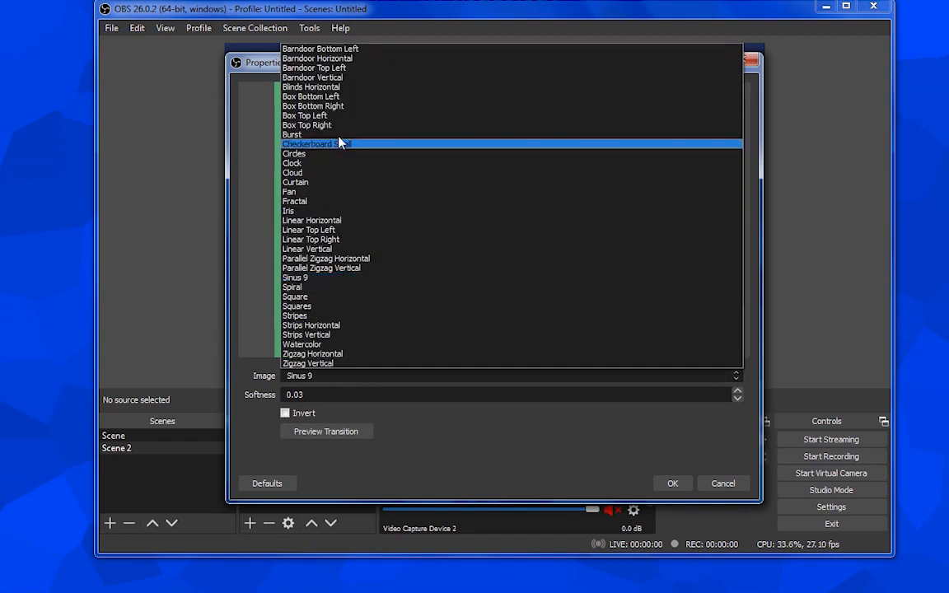
pyautogui.click(334, 86)
pyautogui.click(325, 432)
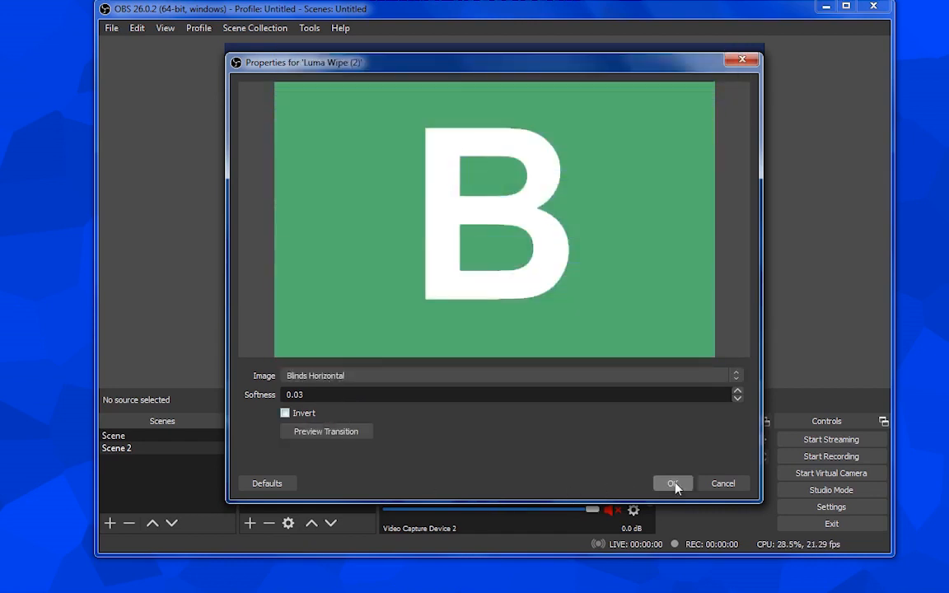
pyautogui.click(673, 483)
# - Switch back and forth between the two scenes to check the new Luma Wipe transition, ending on the first scene
pyautogui.click(132, 435)
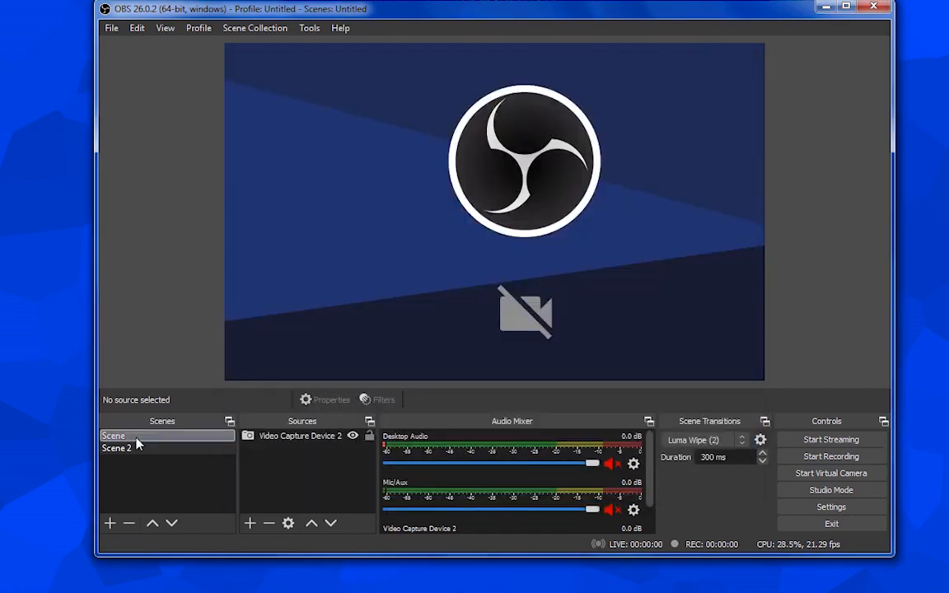
pyautogui.click(141, 451)
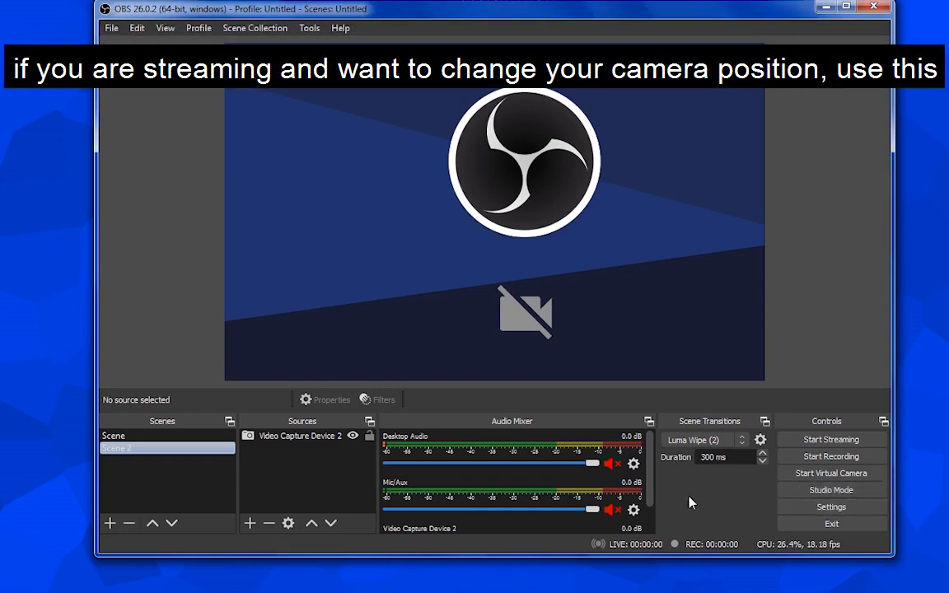
pyautogui.click(165, 436)
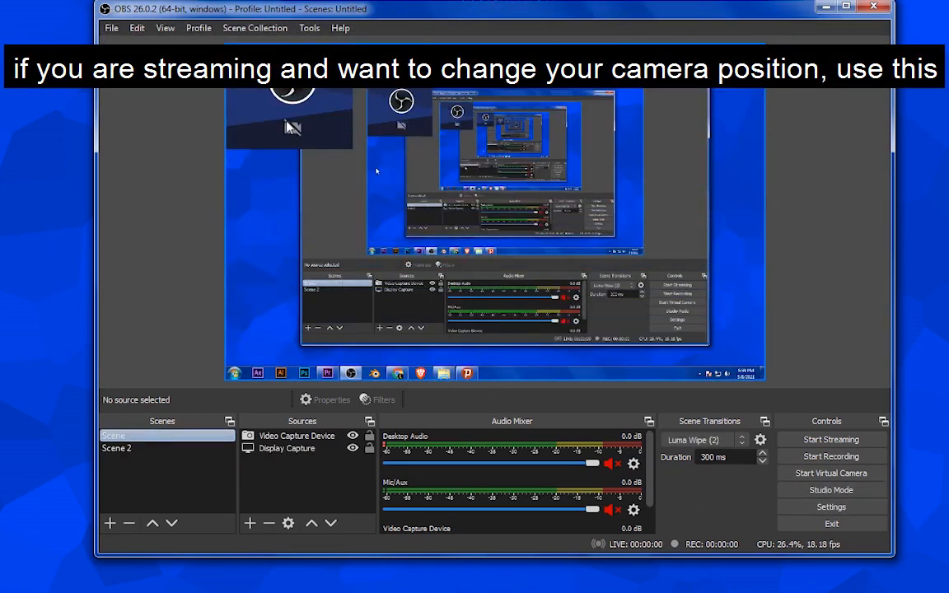
# - Enable Studio Mode, move the camera source to the canvas's bottom-right corner in the preview and transition the change to the program output
pyautogui.click(301, 92)
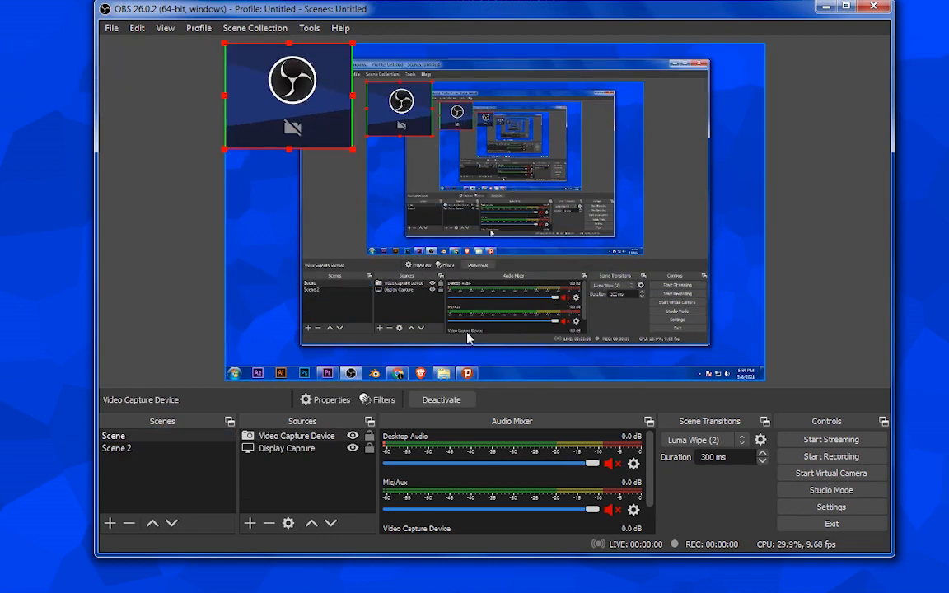
pyautogui.click(827, 490)
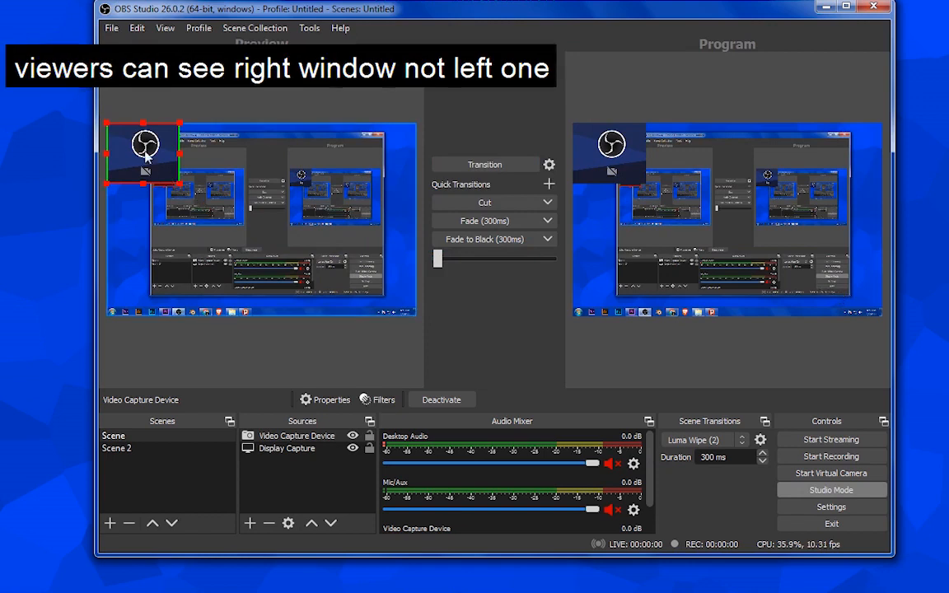
pyautogui.moveTo(146, 145); pyautogui.dragTo(393, 281)
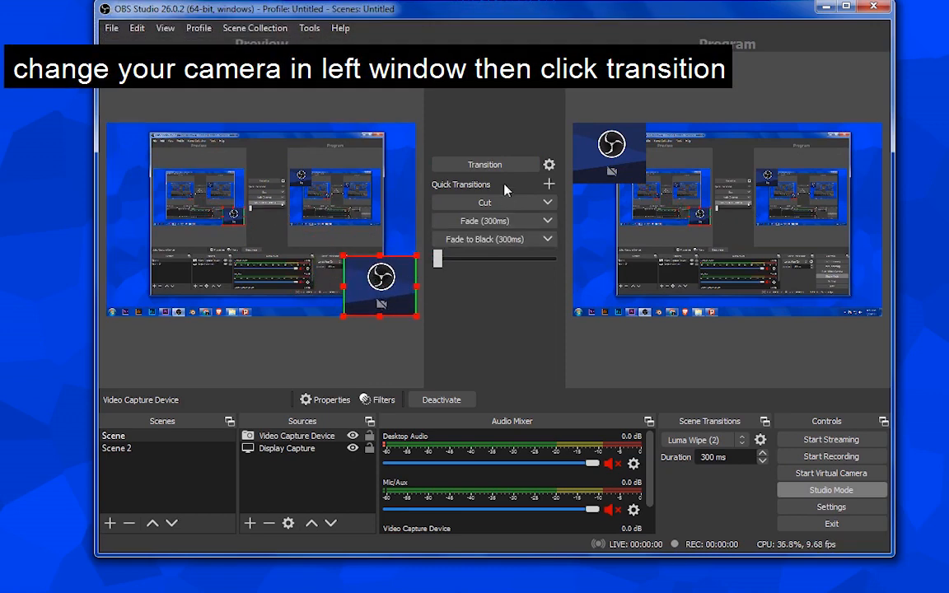
pyautogui.click(503, 166)
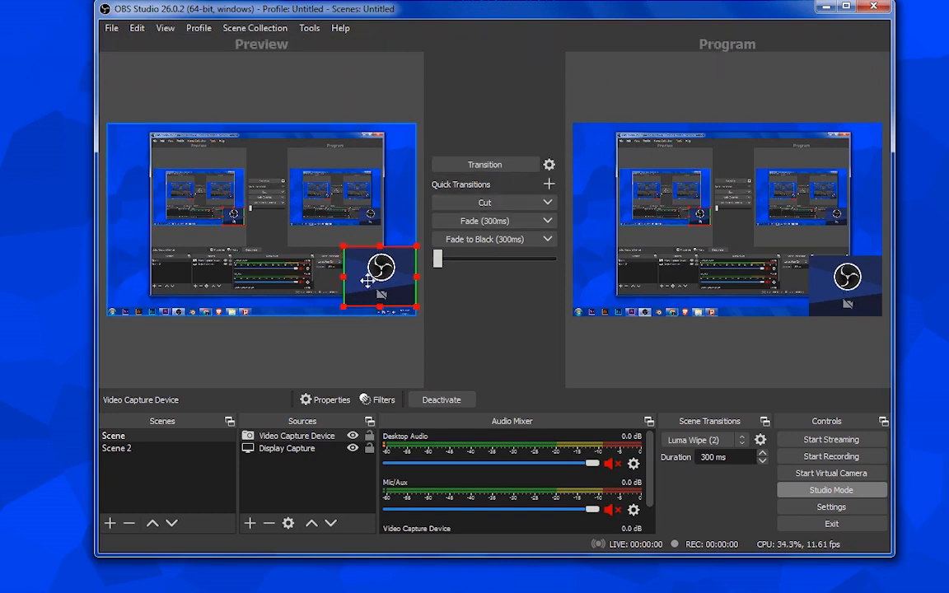
# - Move the camera source to mid-canvas and on to its bottom-left corner, transitioning each position to the program output, and leave Studio Mode
pyautogui.moveTo(381, 296); pyautogui.dragTo(251, 227)
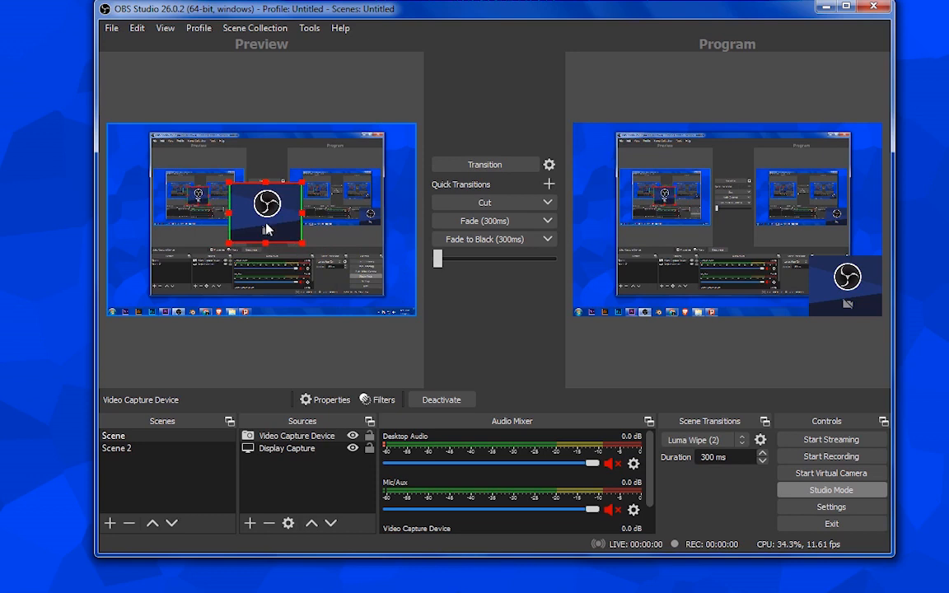
pyautogui.click(472, 164)
pyautogui.moveTo(281, 213); pyautogui.dragTo(157, 286)
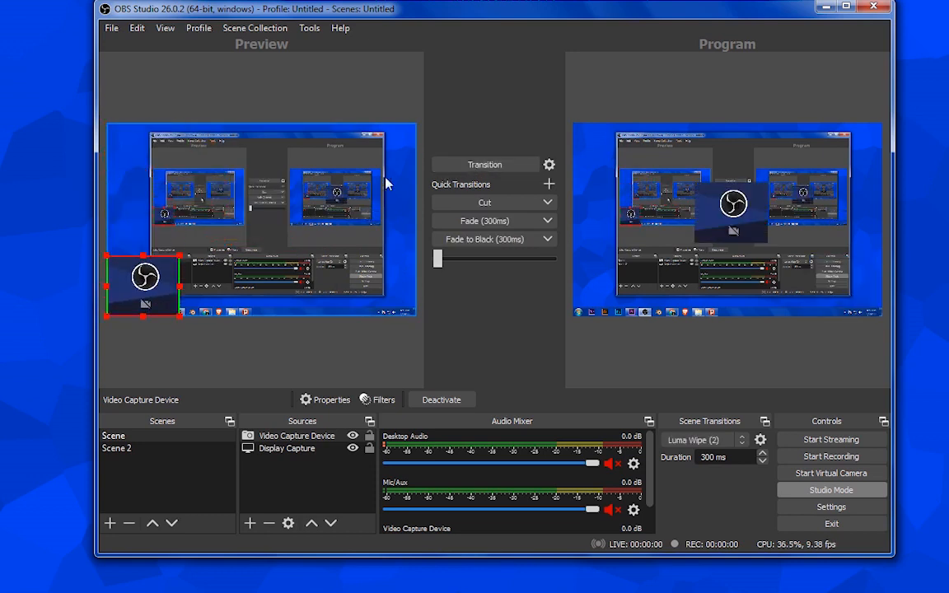
pyautogui.click(454, 167)
pyautogui.click(793, 493)
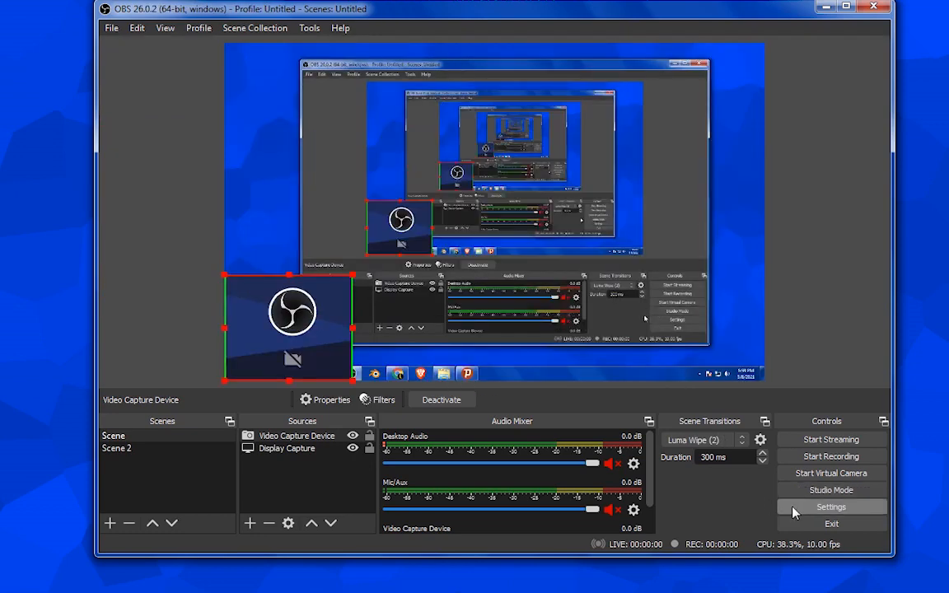
# - Open the general settings and look through the language and theme choices, keeping English and Dark (Default)
pyautogui.click(807, 508)
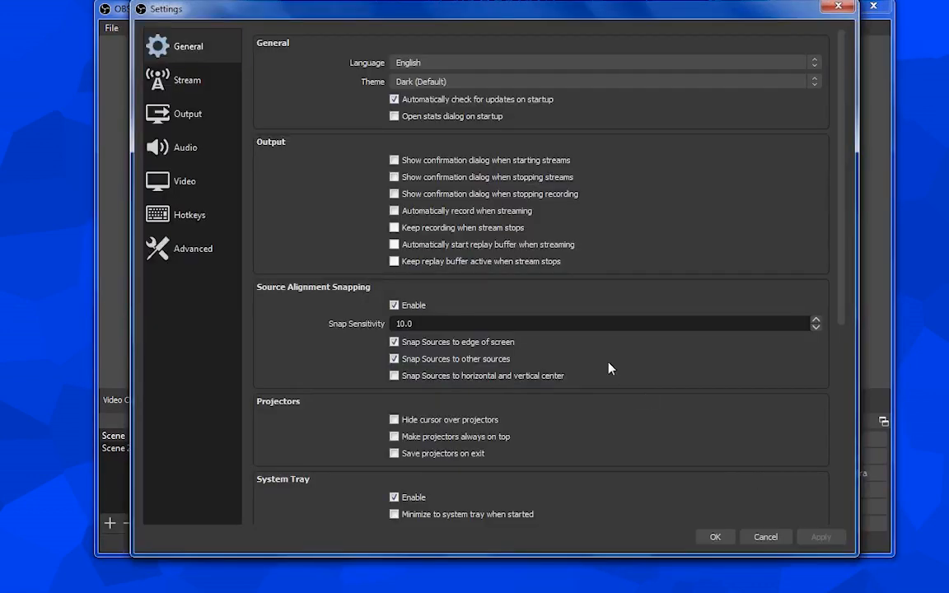
pyautogui.click(449, 63)
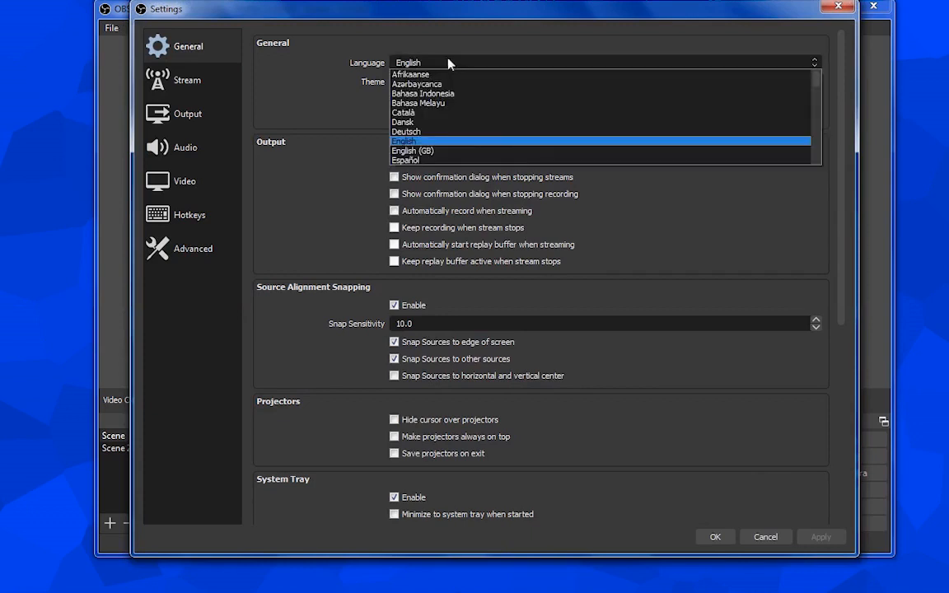
pyautogui.click(442, 140)
pyautogui.click(439, 82)
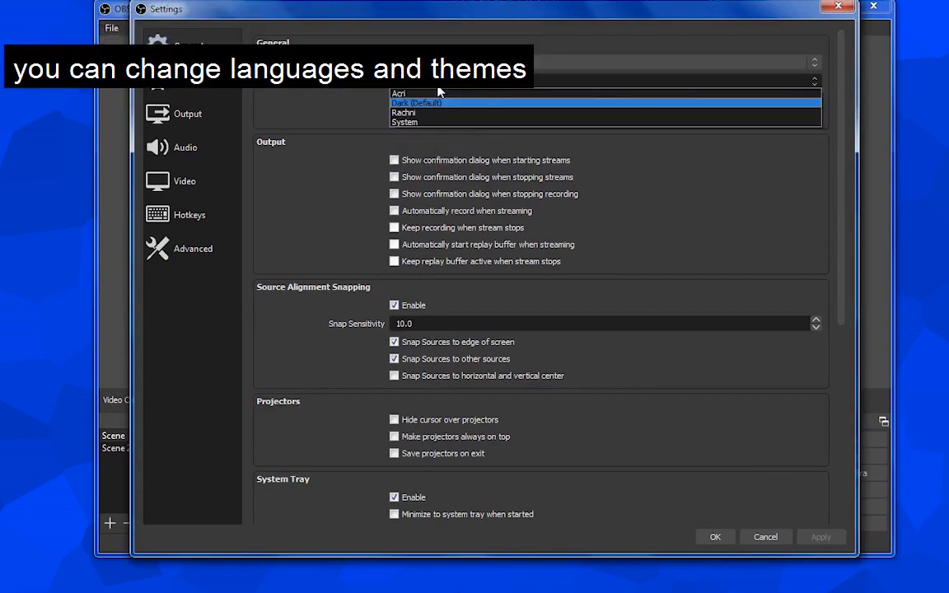
pyautogui.click(445, 103)
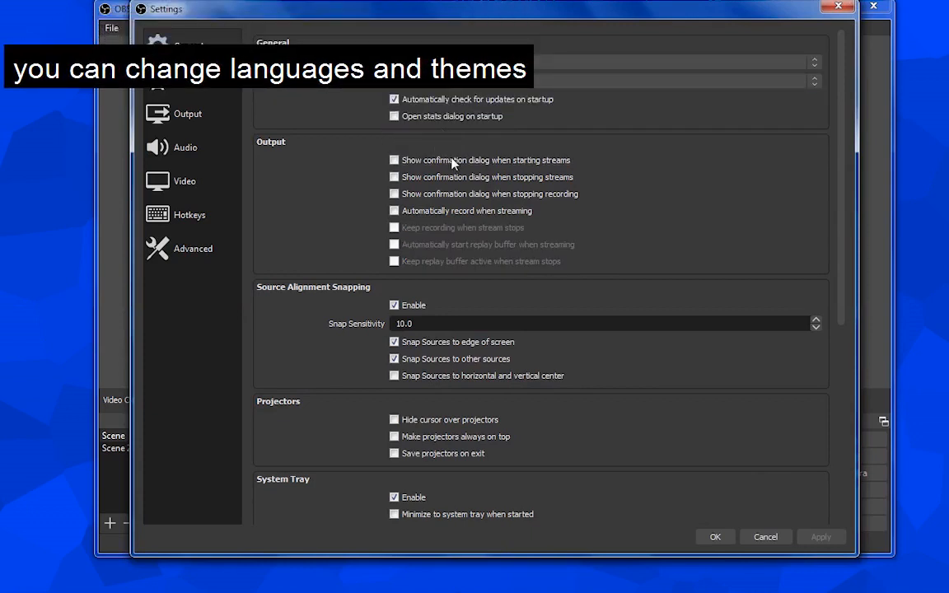
# - Review the available streaming services, keep Twitch and show its stream key field
pyautogui.click(198, 81)
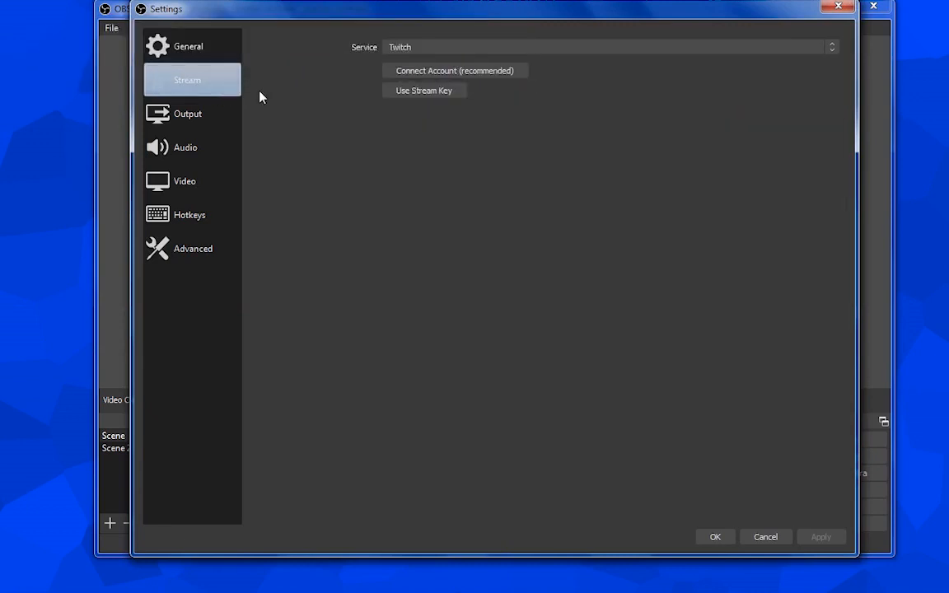
pyautogui.click(398, 52)
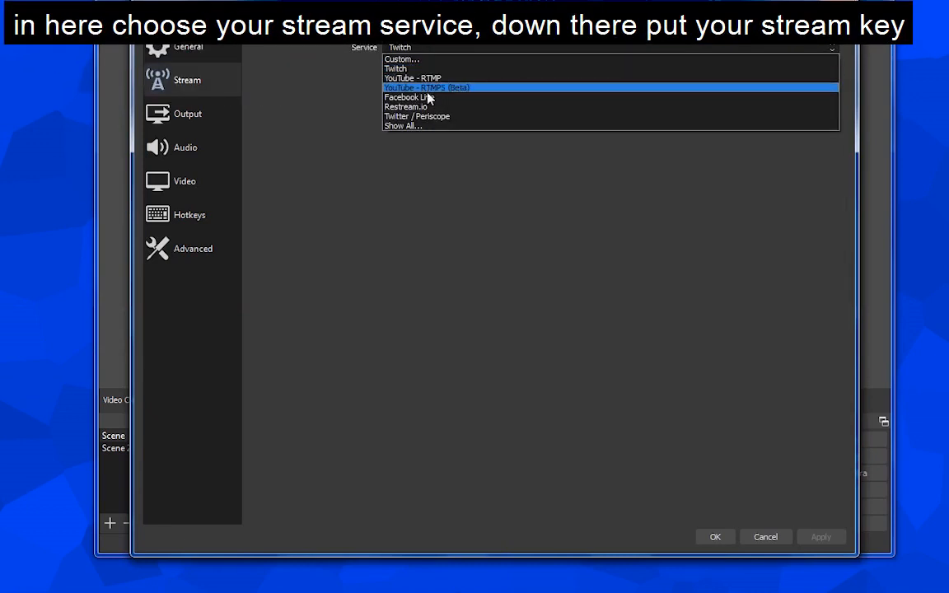
pyautogui.click(442, 165)
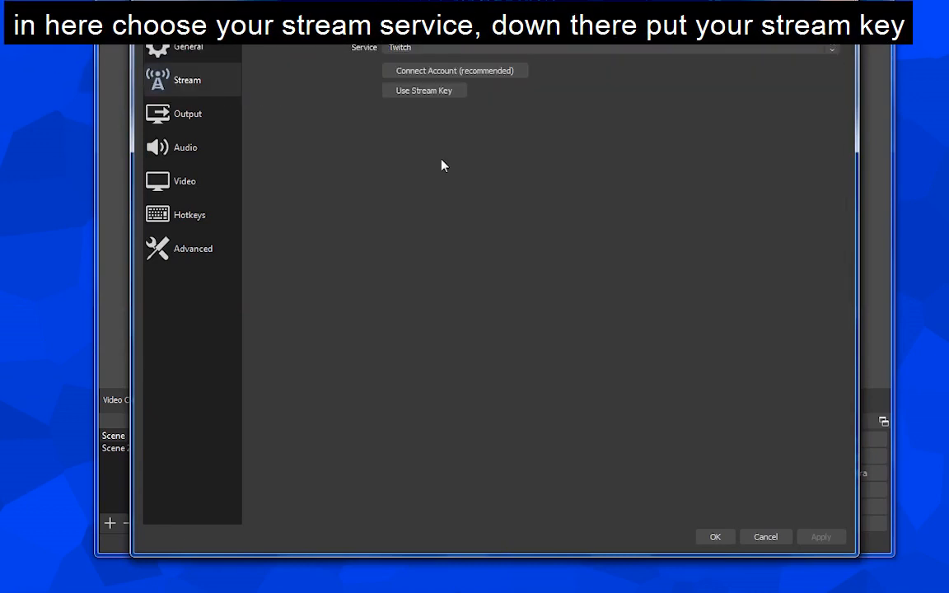
pyautogui.click(431, 91)
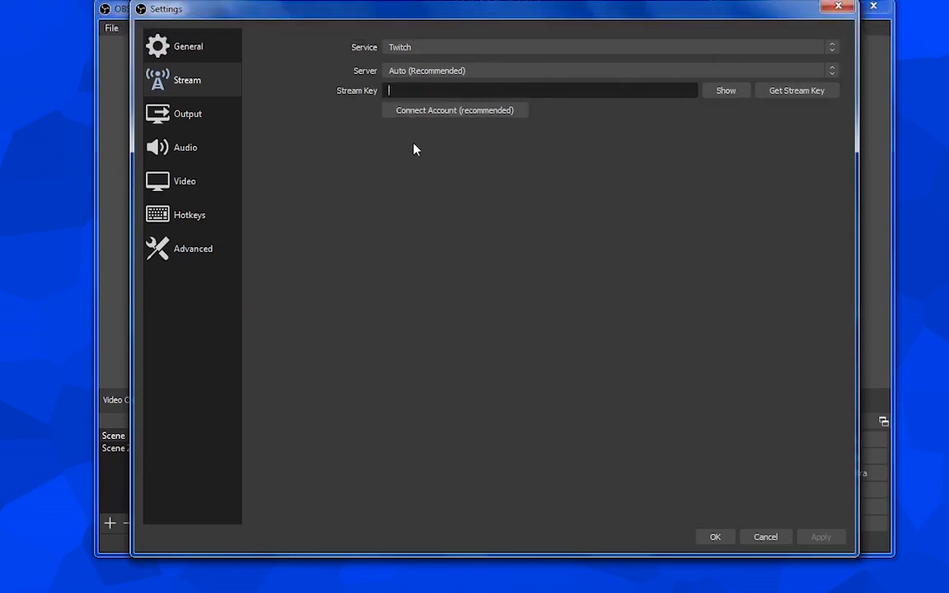
# - Look over the output settings for streaming and recording, keeping the Simple output mode
pyautogui.click(198, 116)
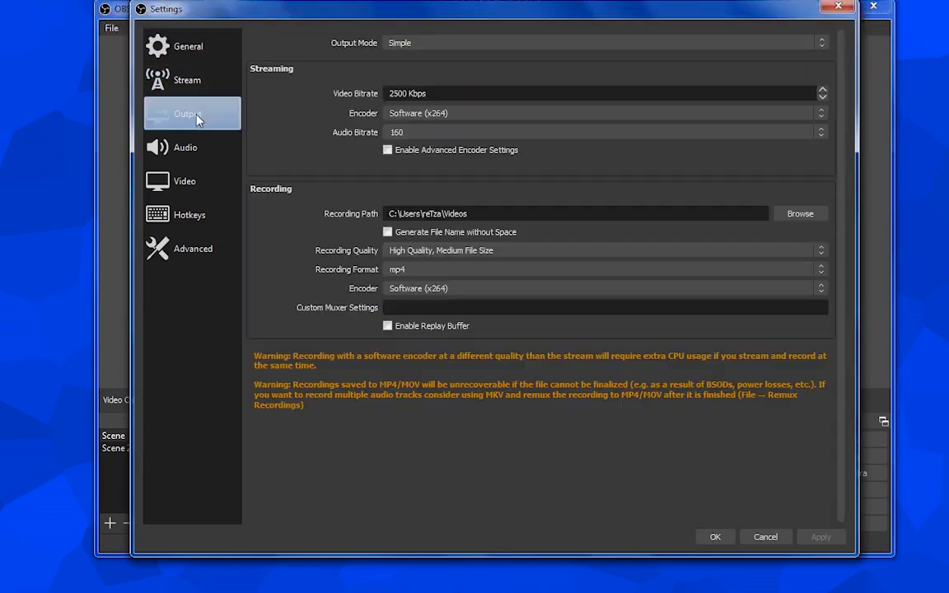
pyautogui.click(404, 43)
pyautogui.click(419, 45)
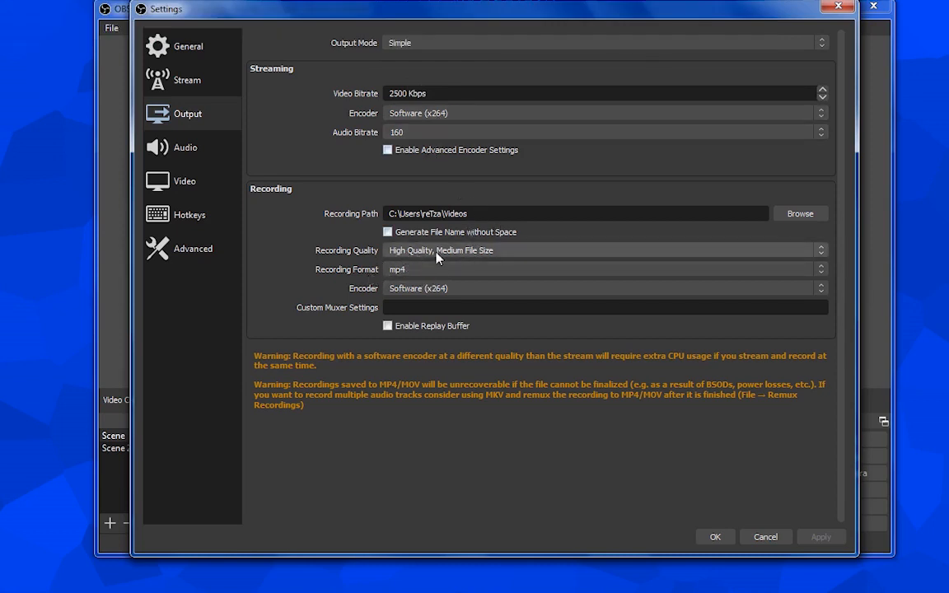
# - Review the audio, video, hotkey and advanced settings, and accept and close the settings
pyautogui.click(209, 150)
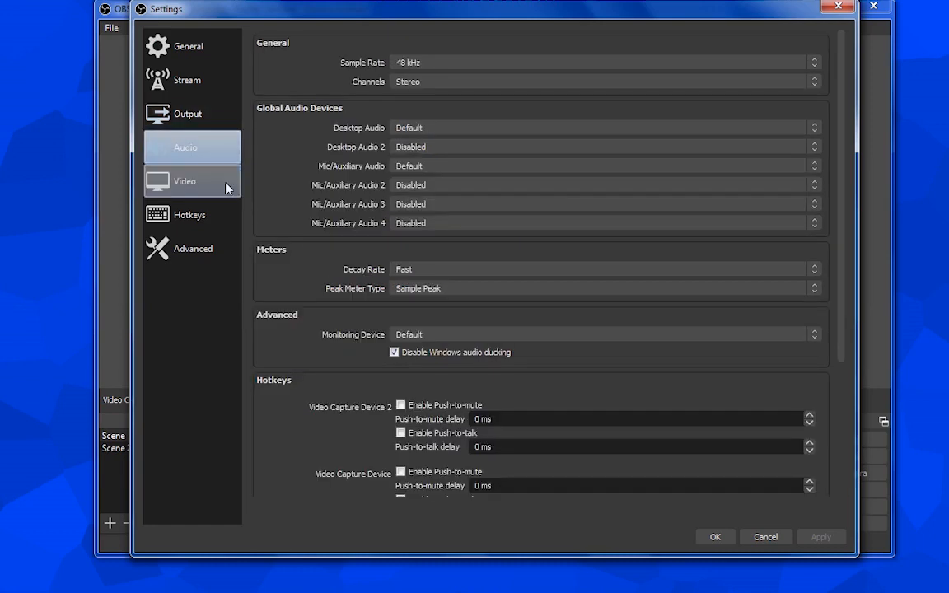
pyautogui.click(197, 180)
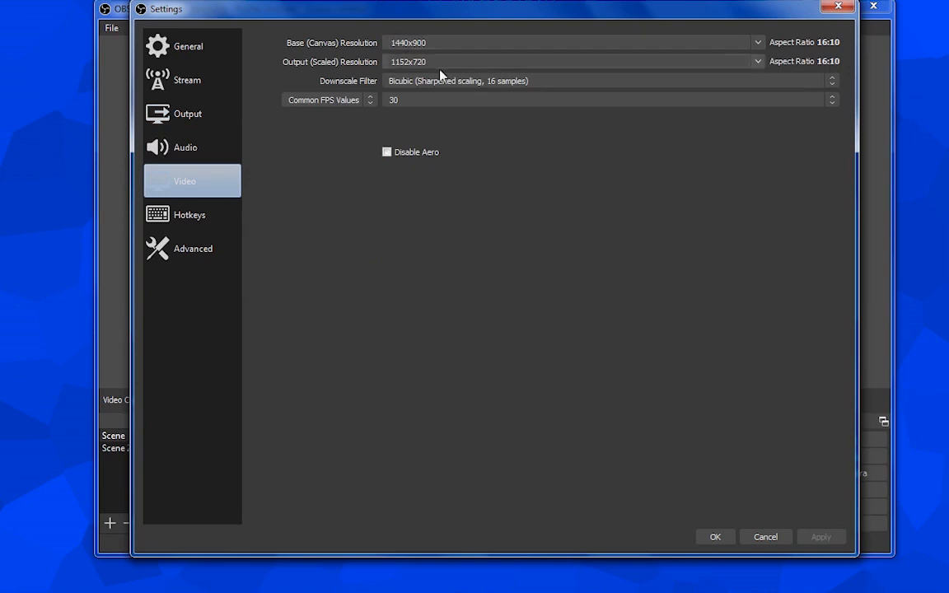
pyautogui.click(188, 213)
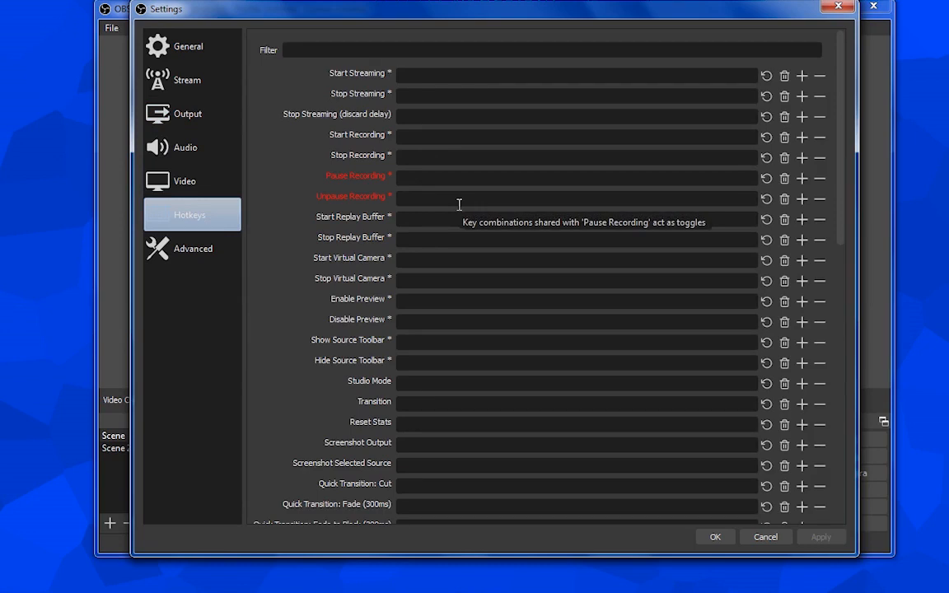
pyautogui.click(206, 255)
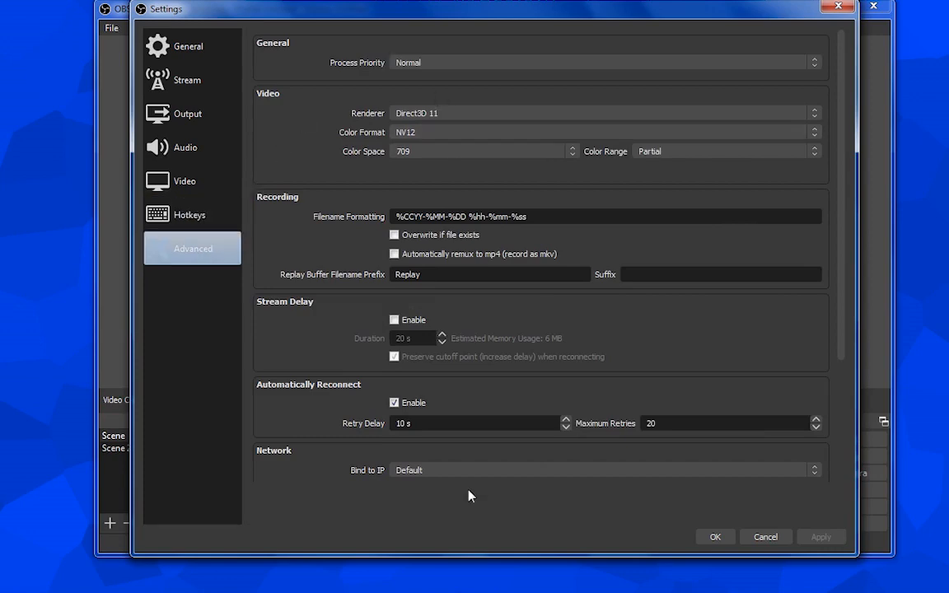
pyautogui.click(715, 537)
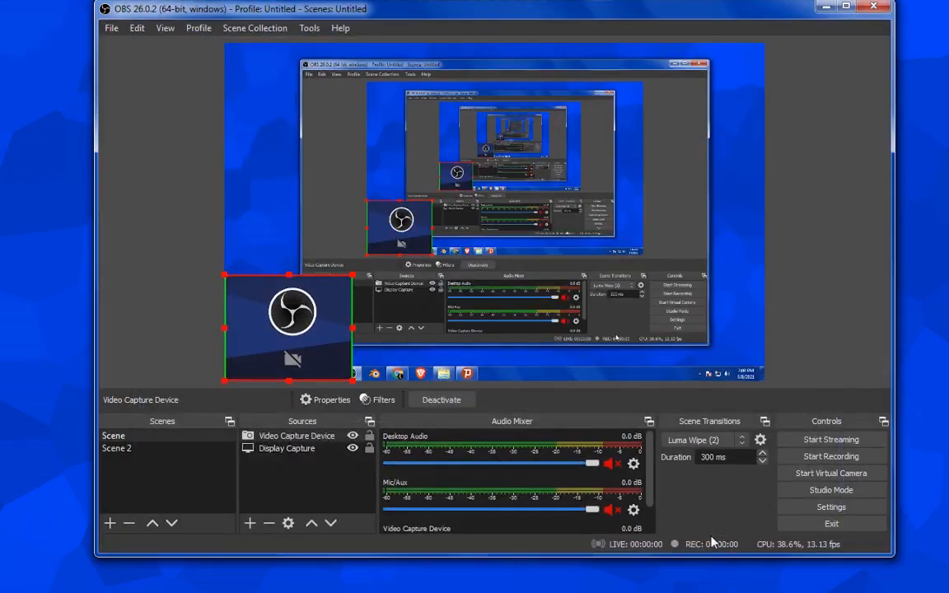